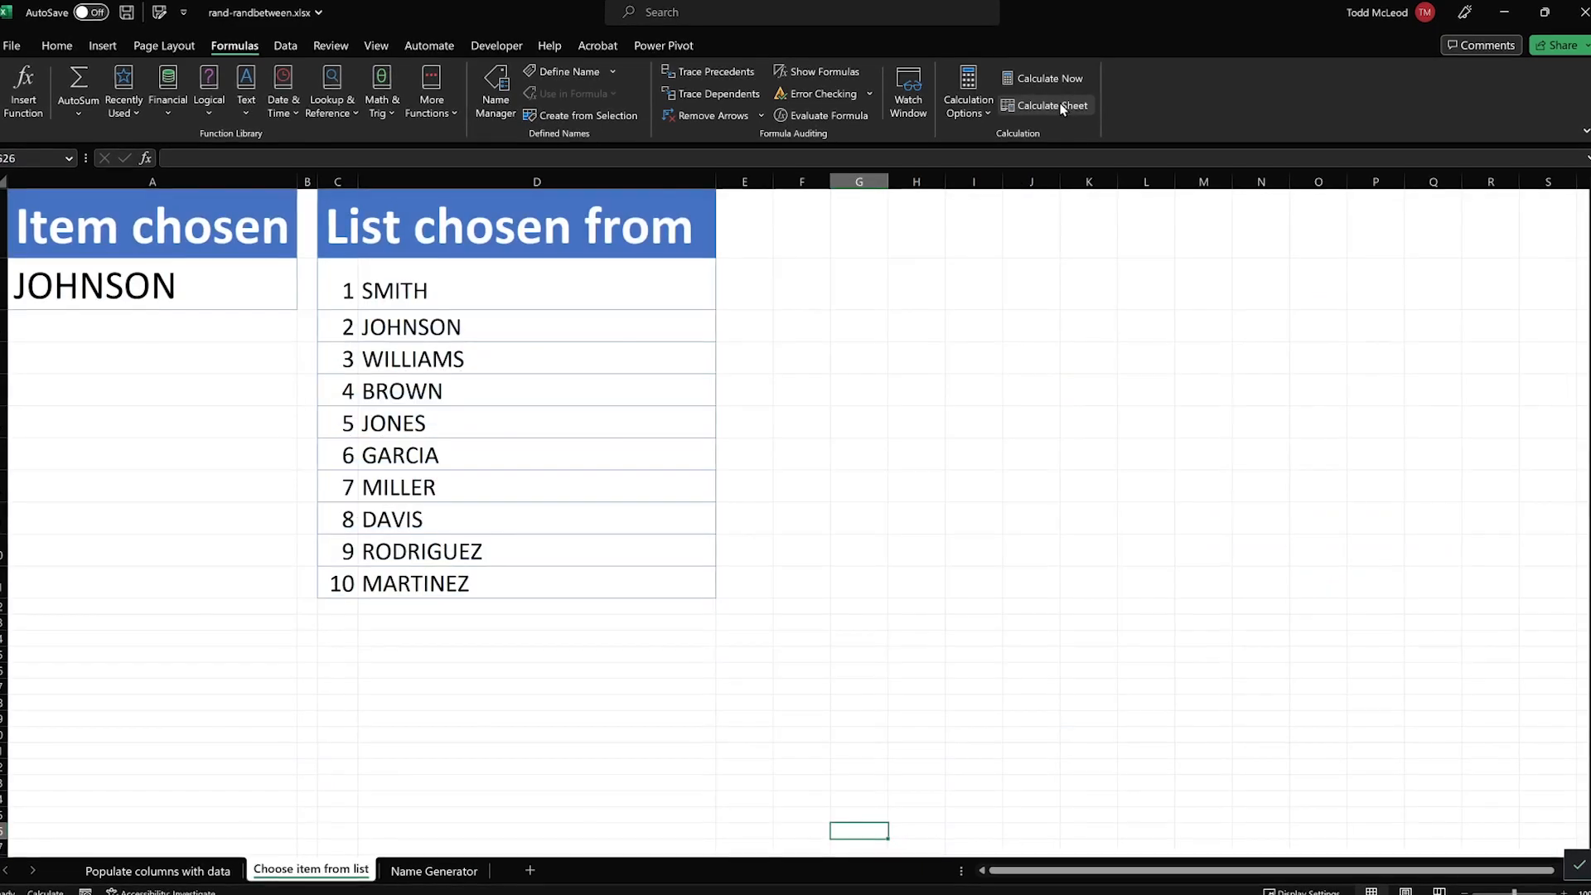
pyautogui.click(1056, 106)
pyautogui.click(1057, 106)
# Recalculate the Choose item from list sheet repeatedly to draw new random names from the list
pyautogui.click(1061, 102)
pyautogui.click(1062, 102)
pyautogui.click(1061, 100)
pyautogui.click(1064, 102)
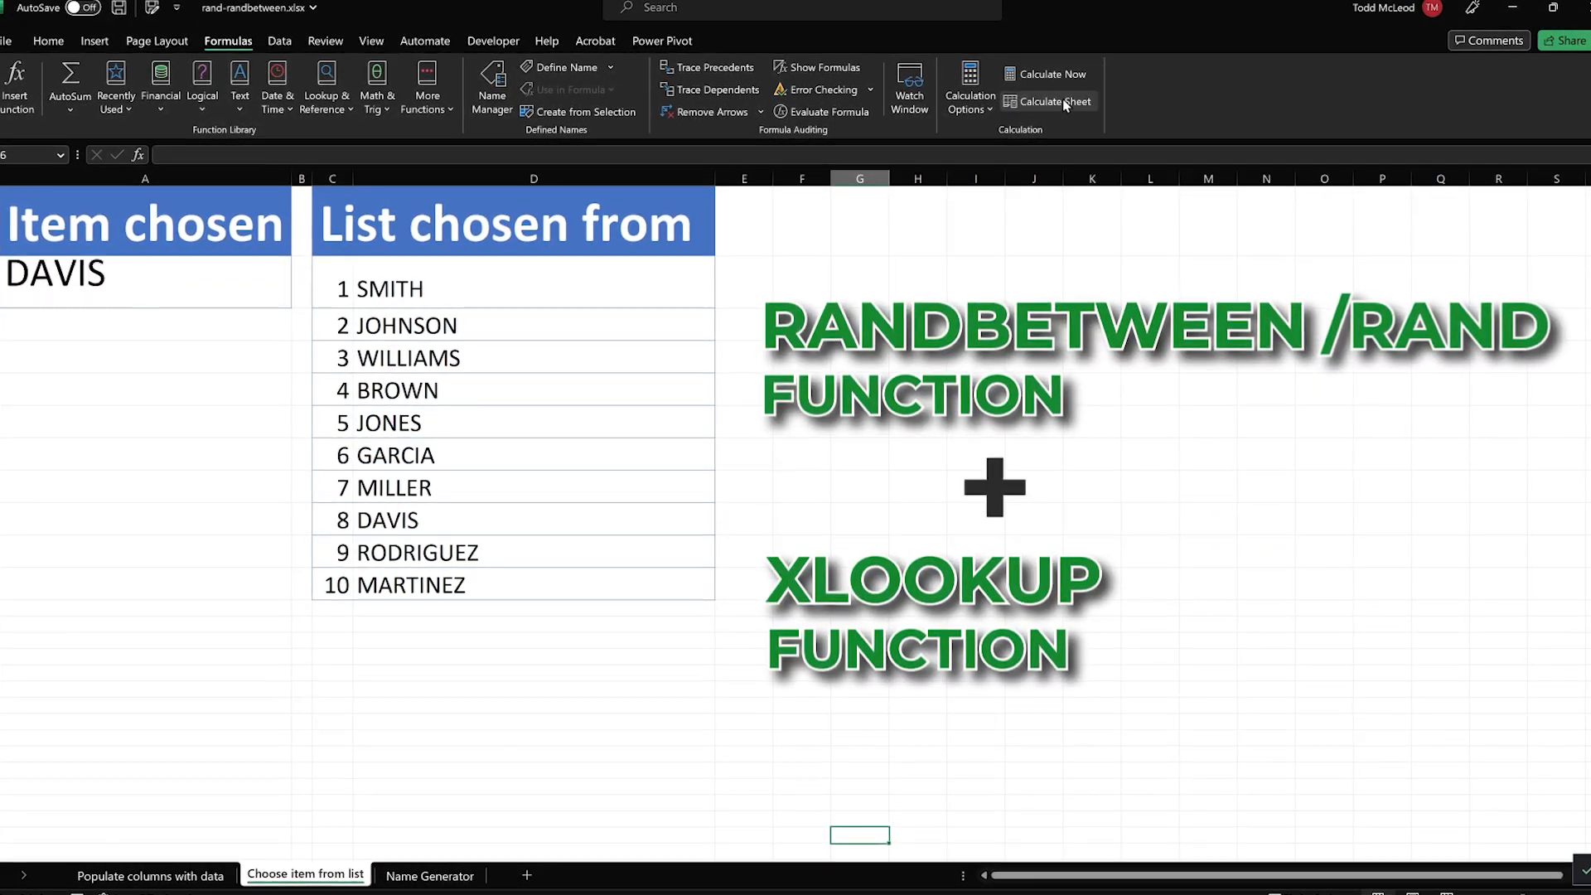
pyautogui.click(1063, 102)
pyautogui.click(1064, 101)
pyautogui.click(1066, 102)
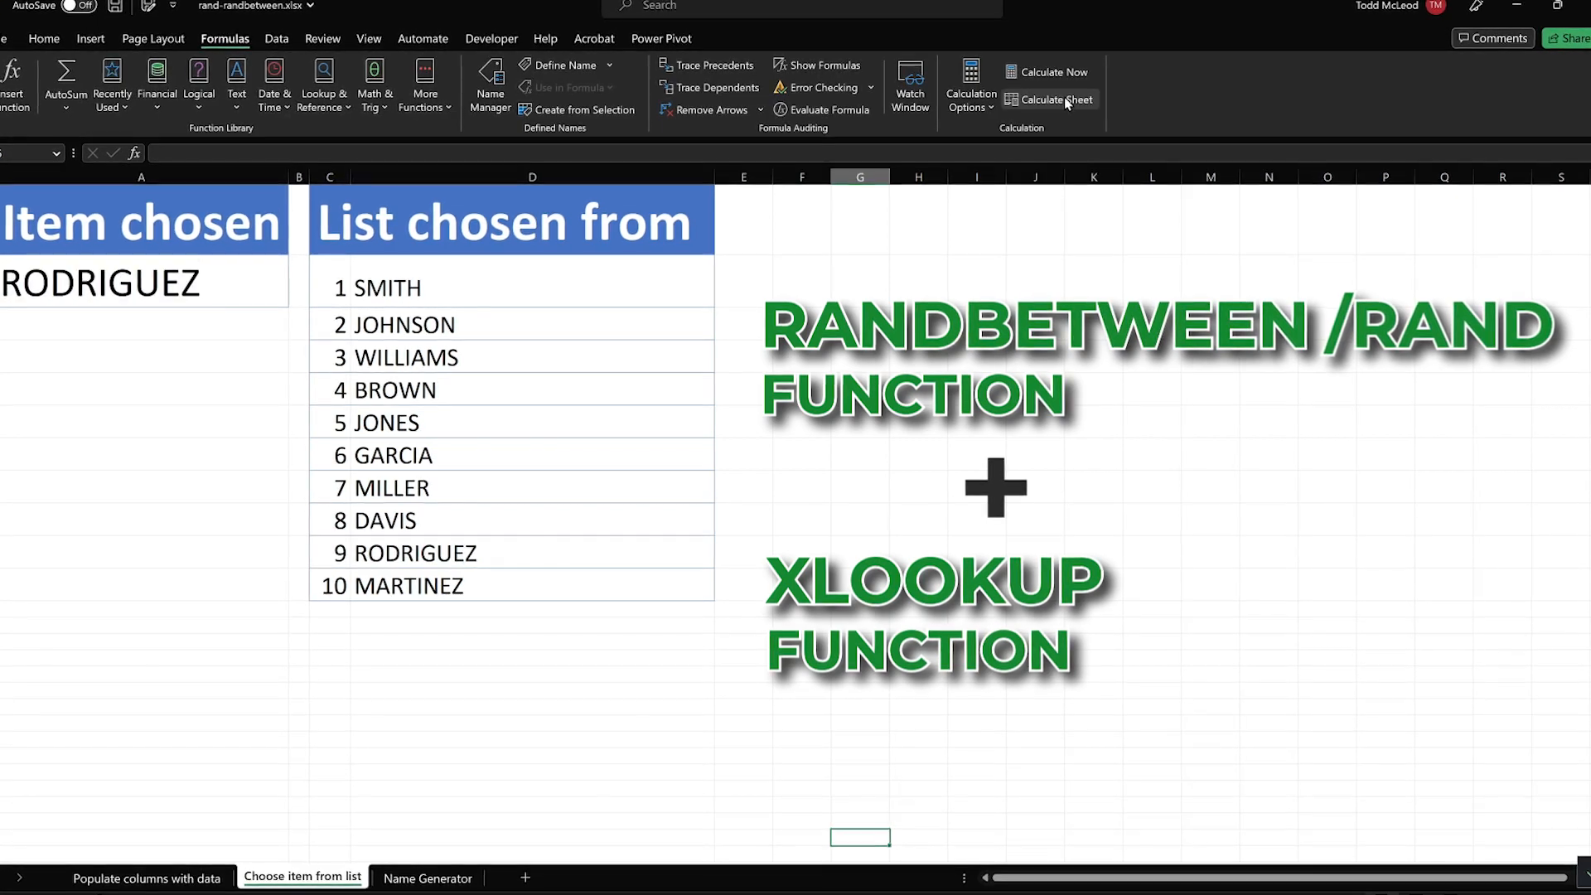
pyautogui.click(1066, 102)
pyautogui.click(1067, 101)
pyautogui.click(1067, 99)
pyautogui.click(1067, 100)
pyautogui.click(1067, 100)
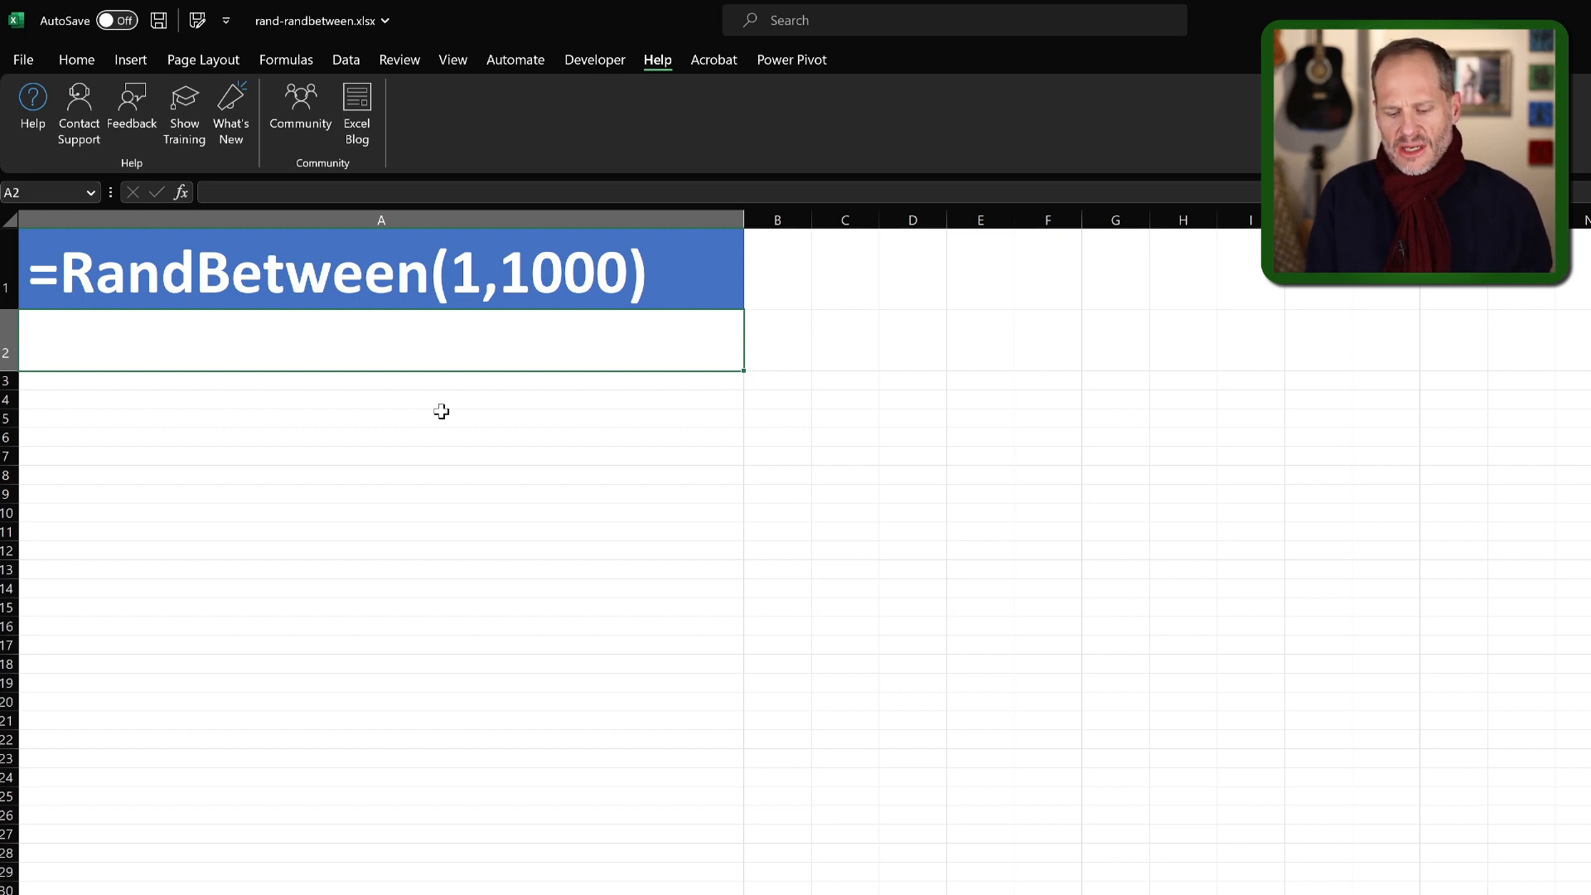
# Enter the formula =RANDBETWEEN(1,1000) in cell A2, below the RandBetween heading
pyautogui.write('=')
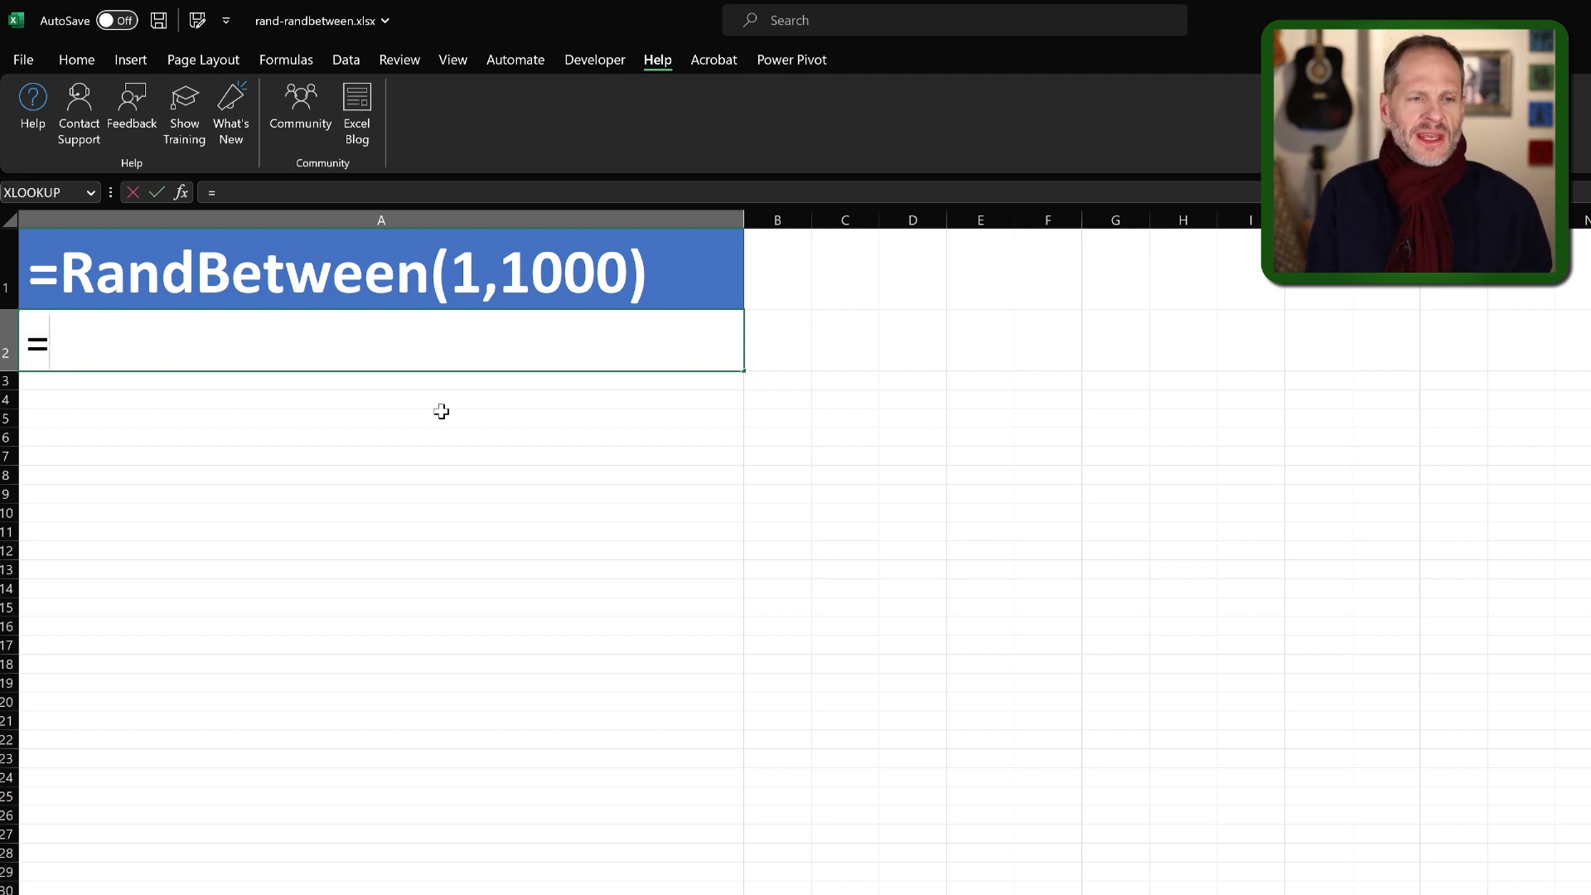
pyautogui.write('-Rand')
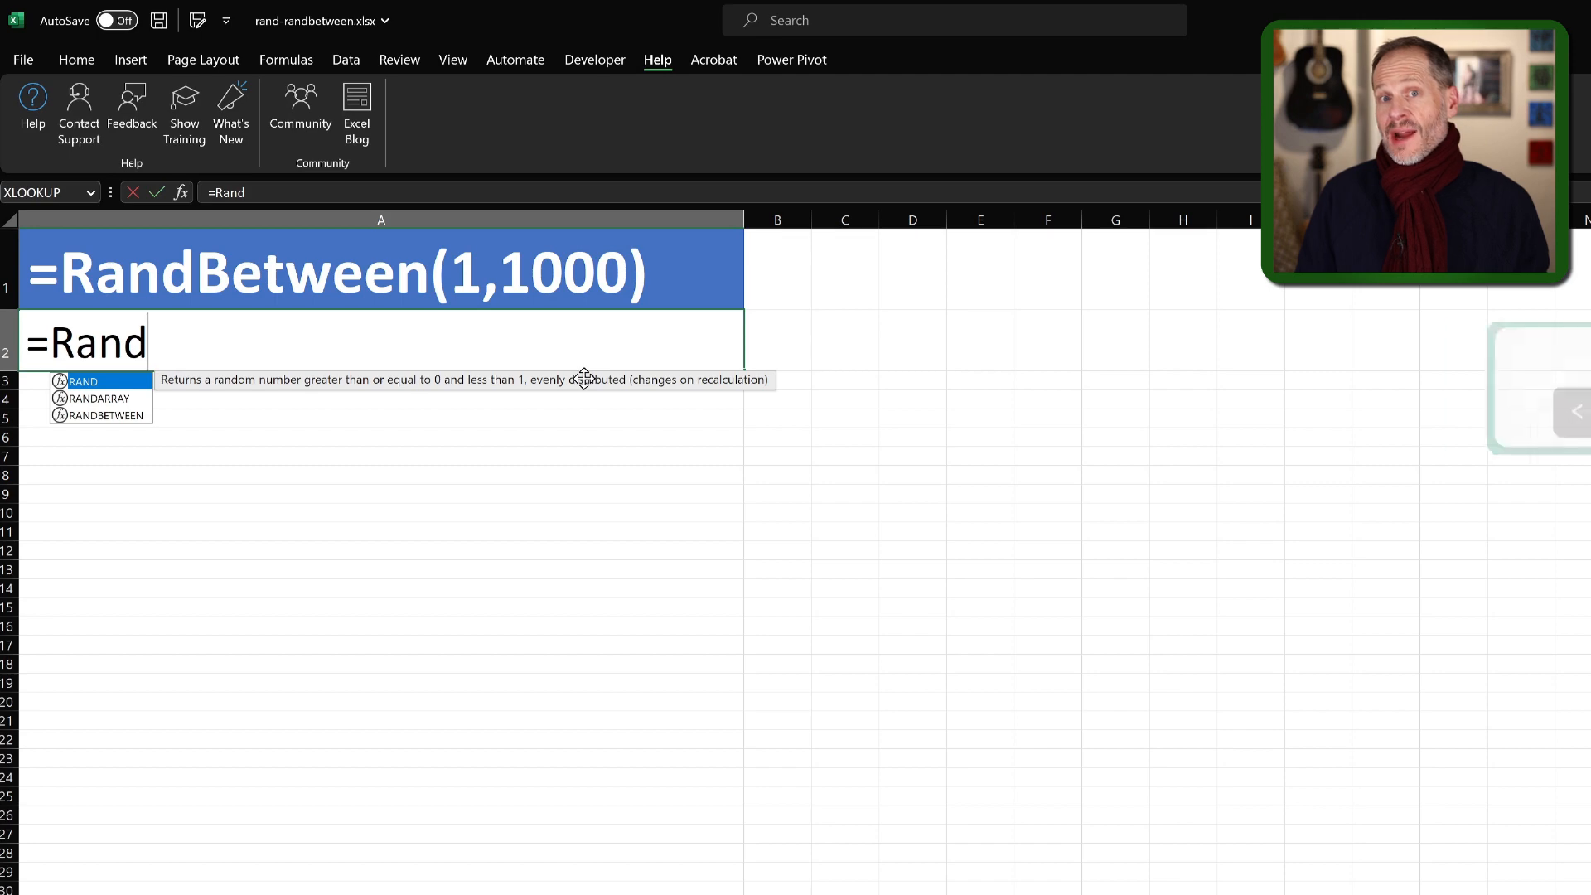
pyautogui.press('Down')
pyautogui.press('Down')
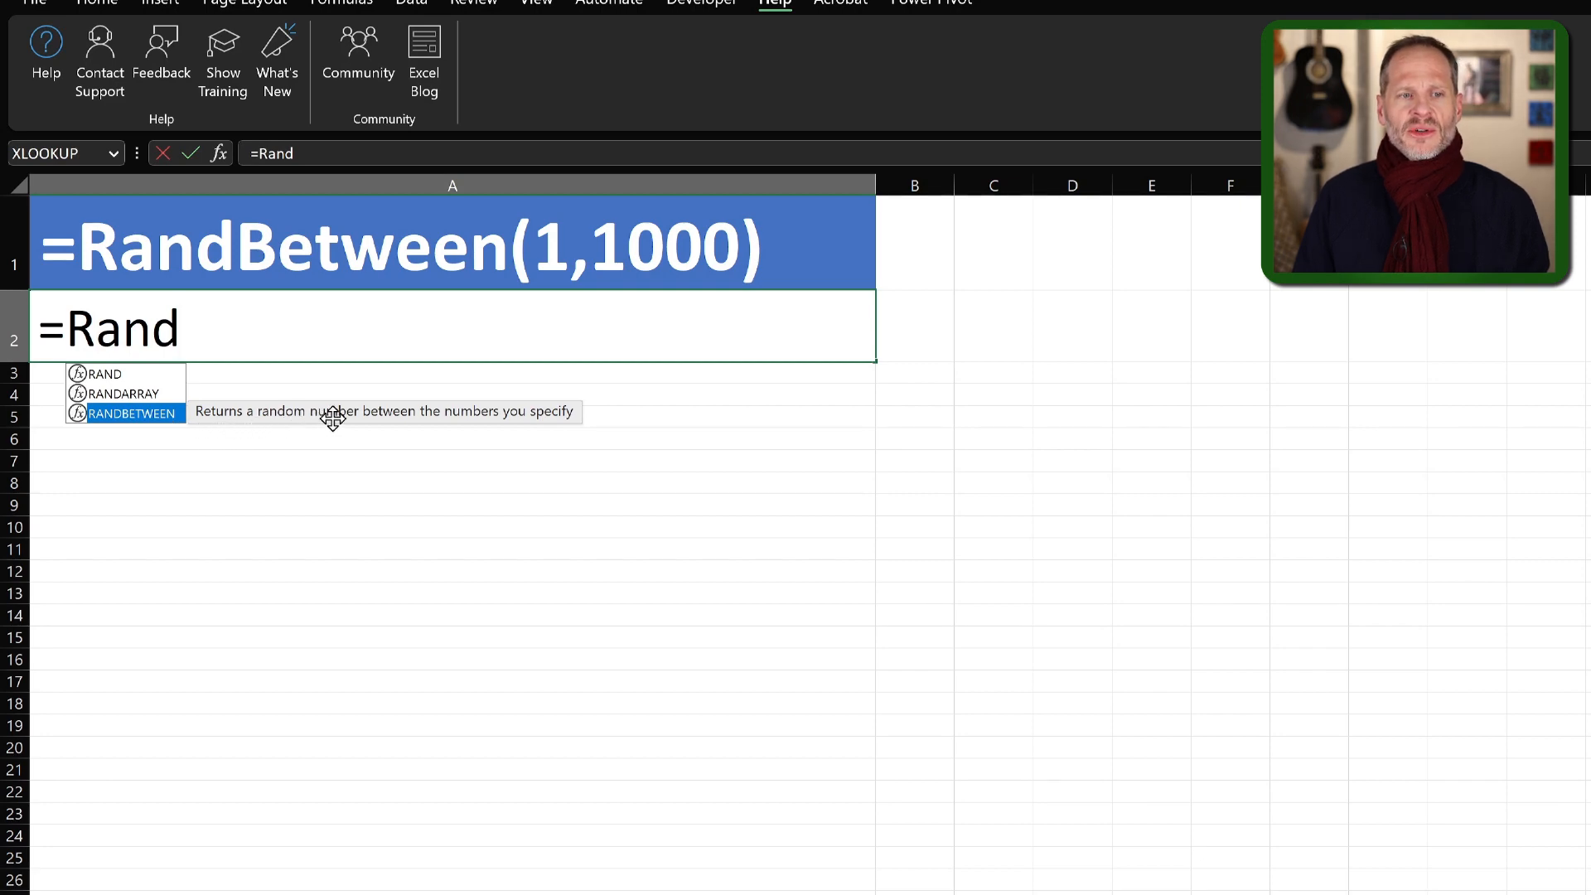
pyautogui.doubleClick(150, 414)
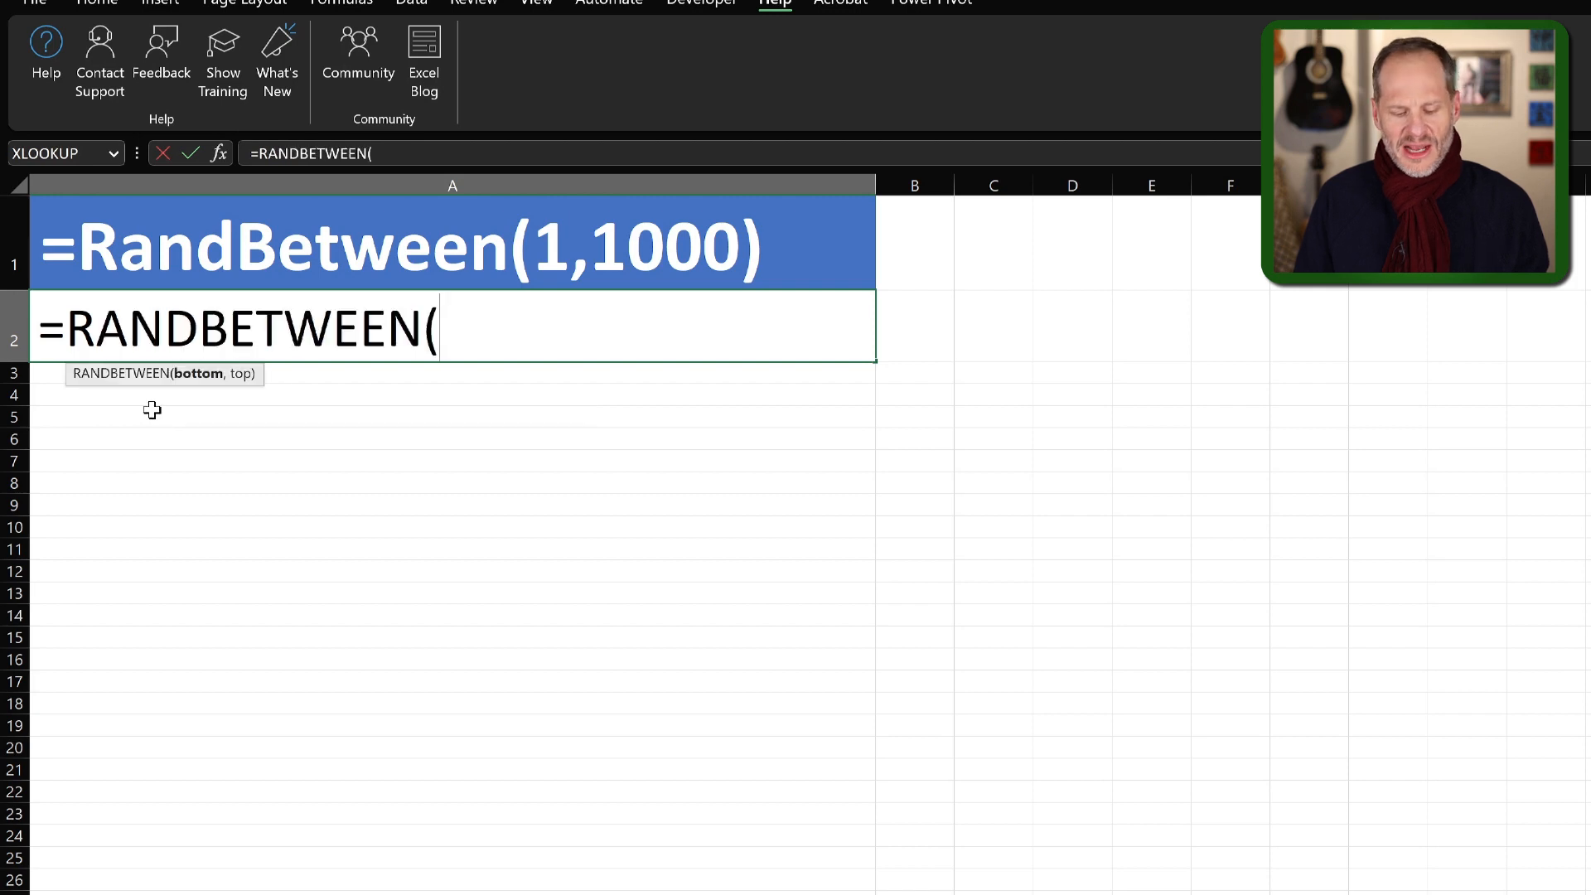
pyautogui.write('1,10')
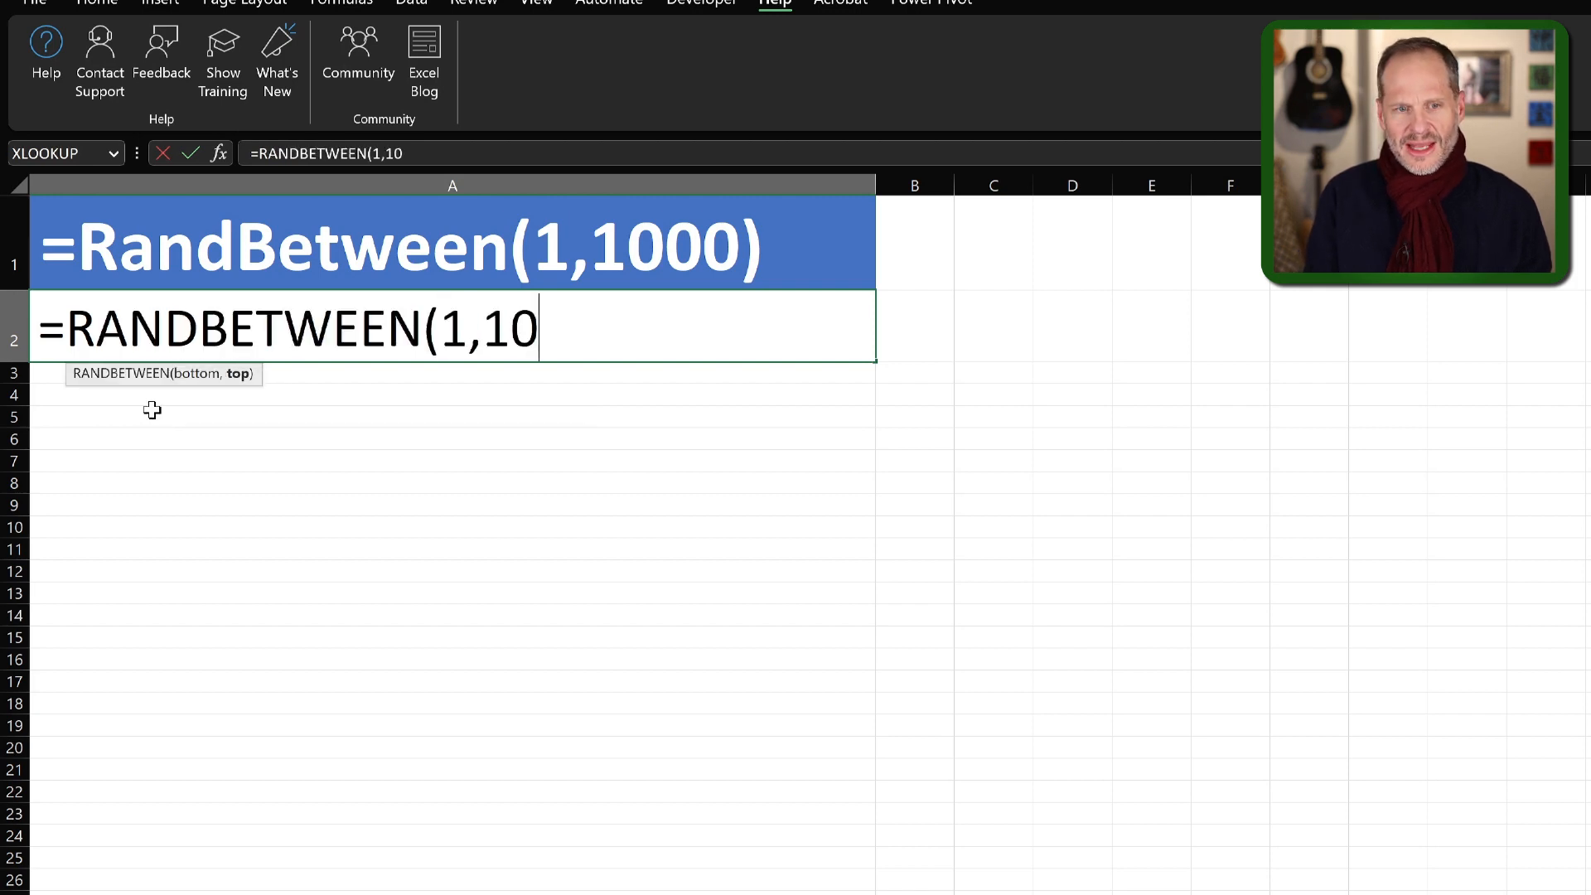
pyautogui.write('00)')
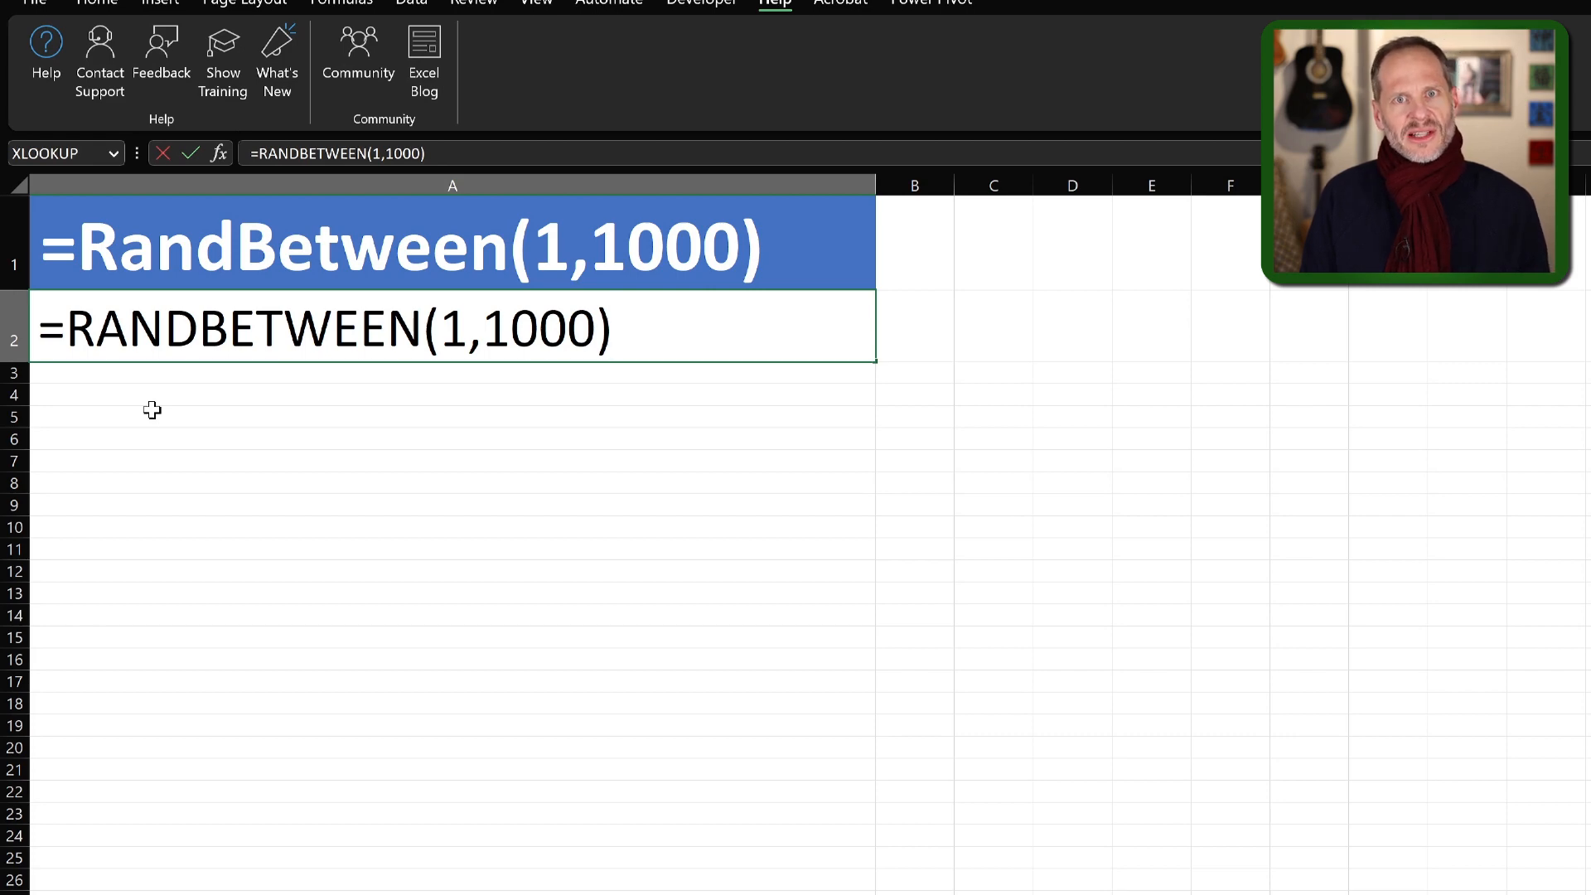
pyautogui.press('Return')
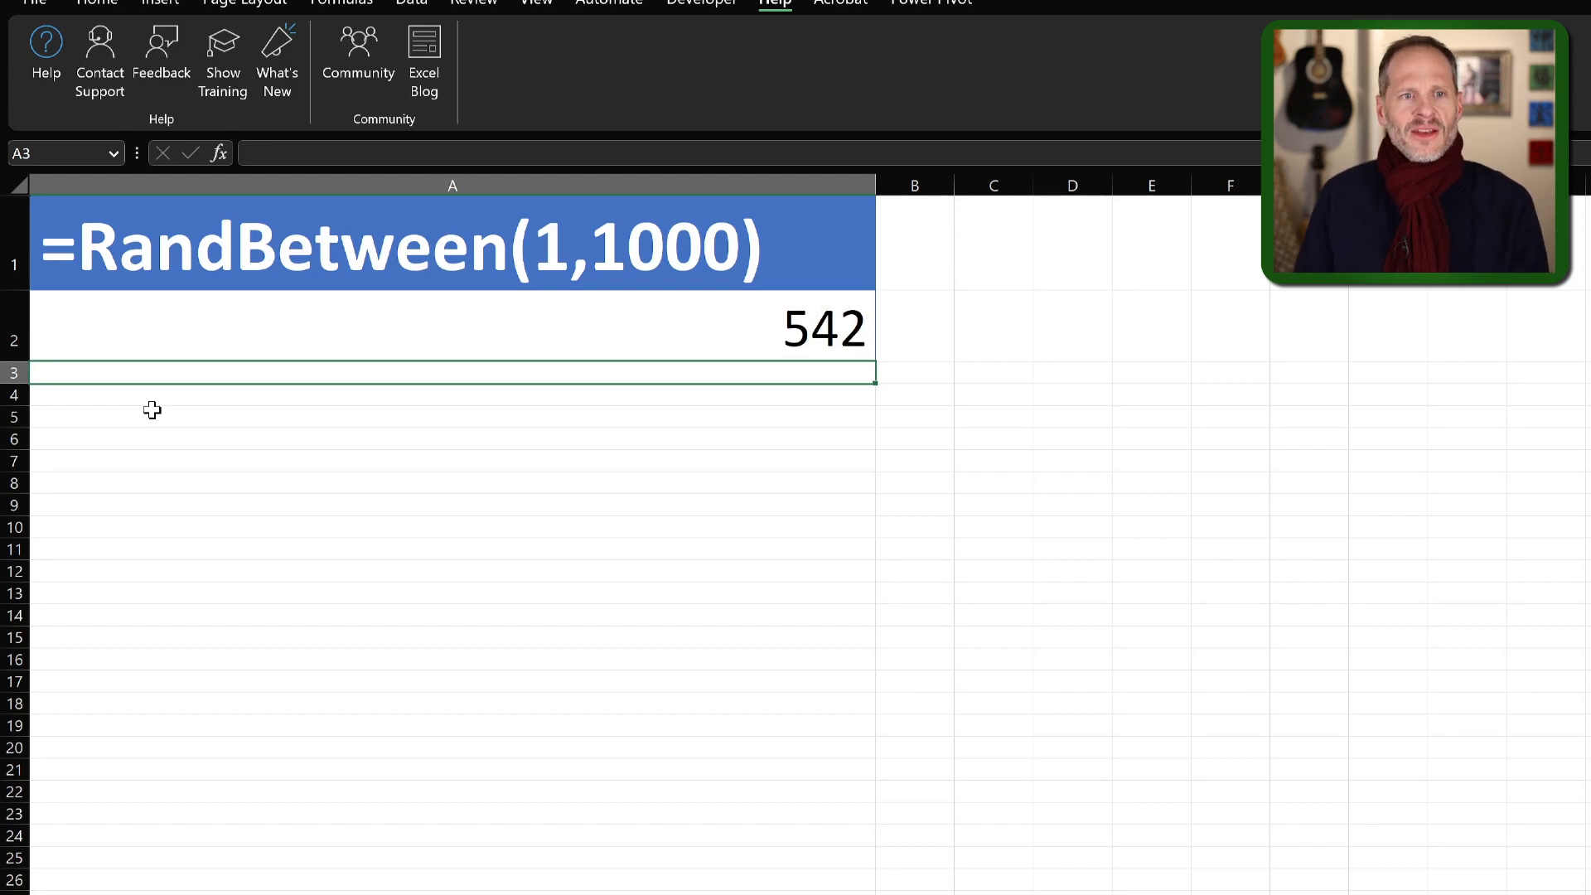
# Recalculate the workbook repeatedly to generate new random numbers in cell A2 of the RandBetween sheet
pyautogui.click(335, 72)
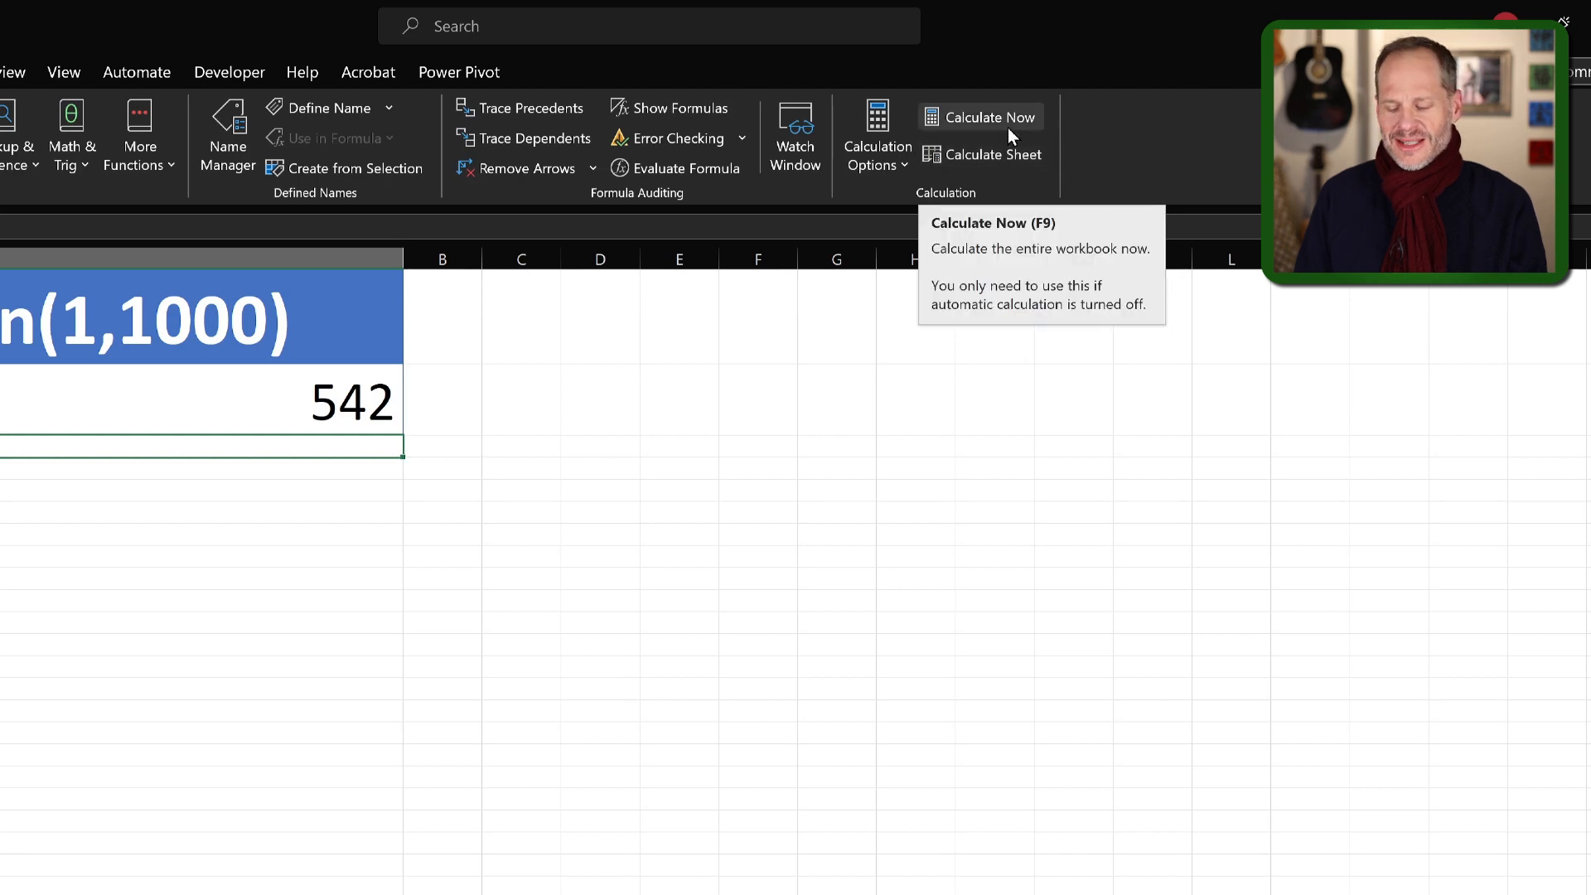
pyautogui.press('F9')
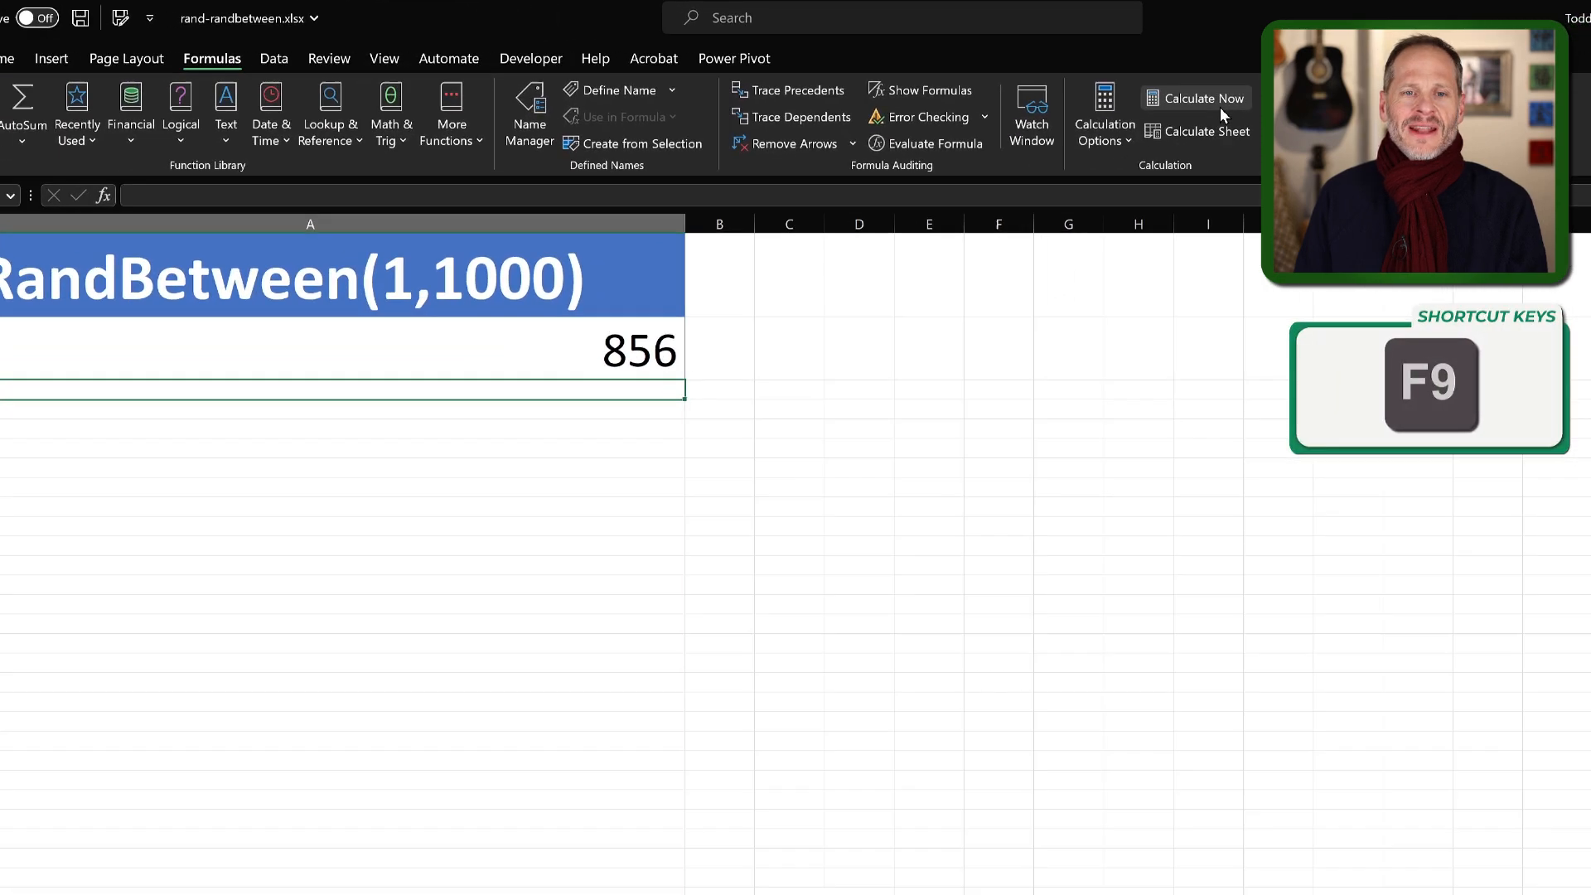
pyautogui.press('F9')
pyautogui.press('F9')
pyautogui.press('F9')
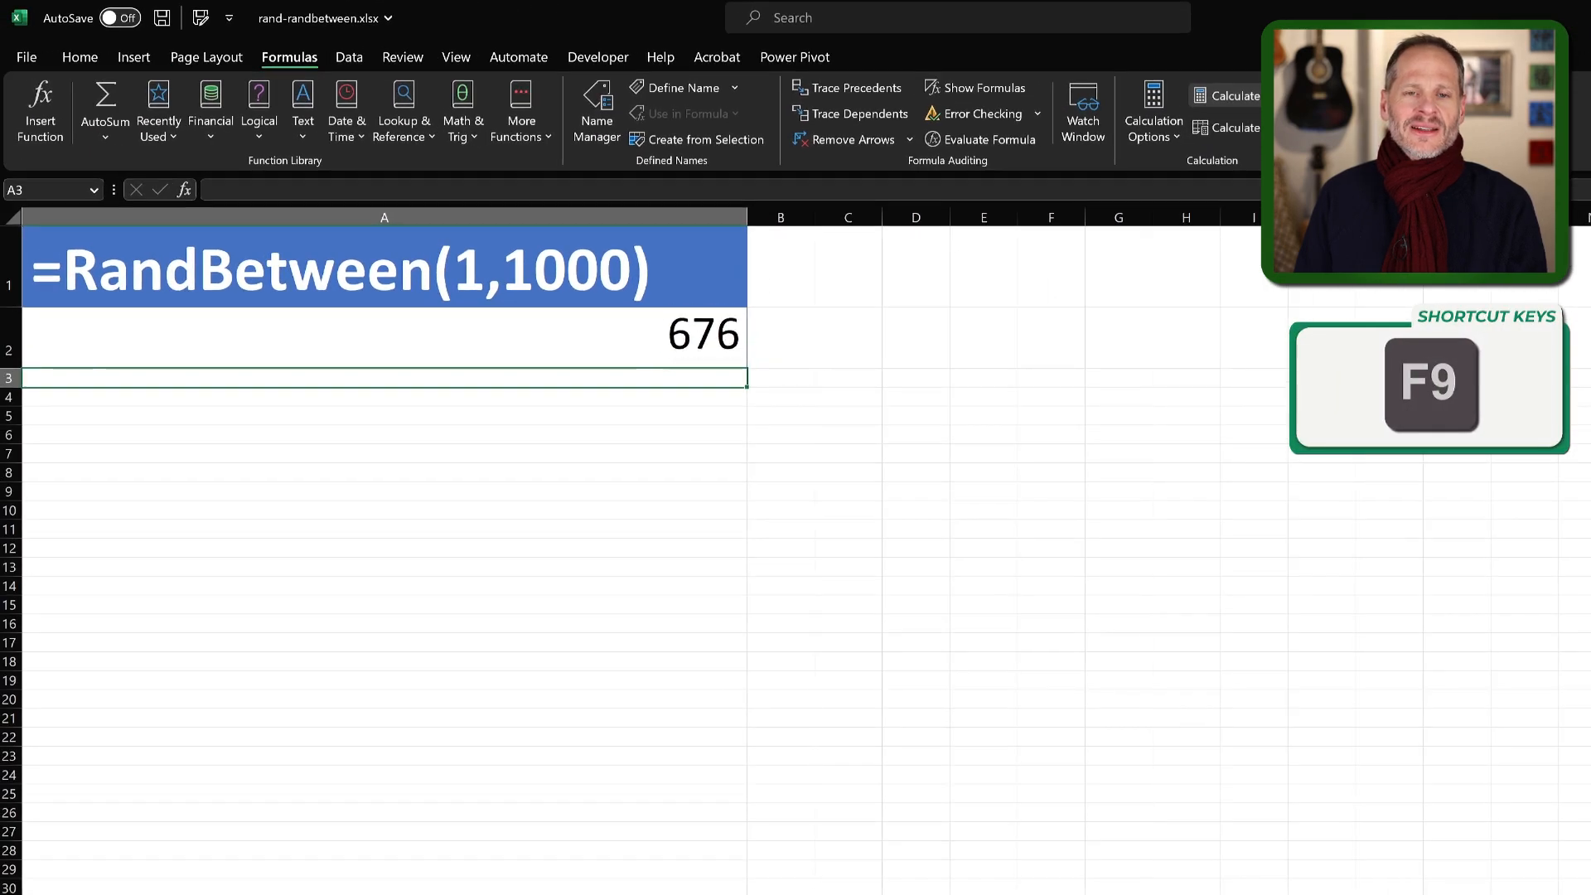
pyautogui.press('F9')
pyautogui.press('F9')
pyautogui.press('F9')
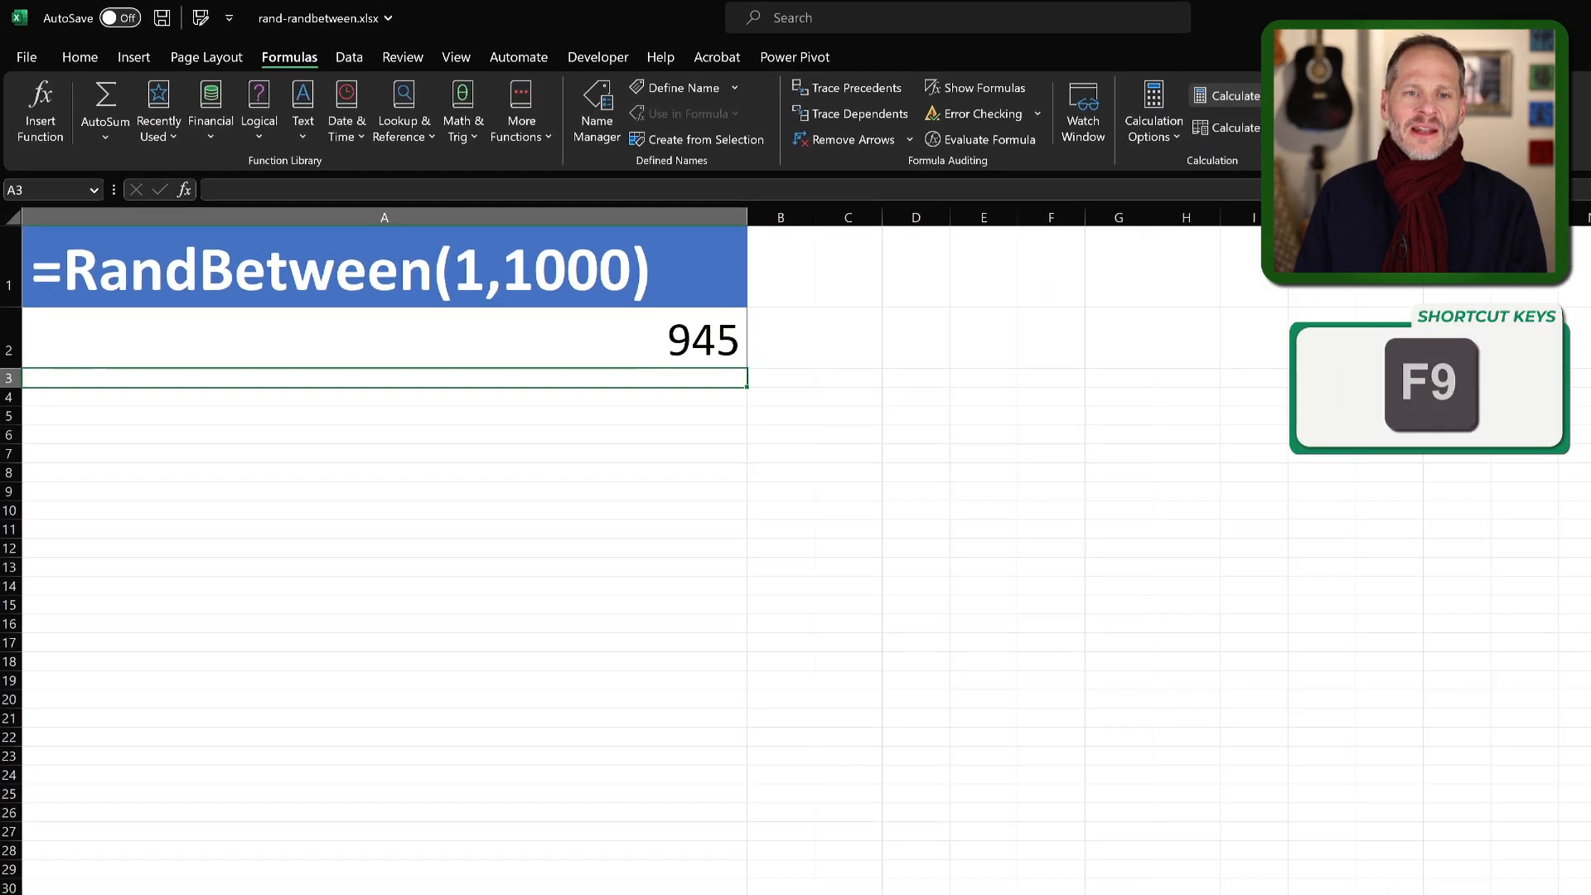
pyautogui.press('F9')
pyautogui.press('F9')
pyautogui.press('F9')
pyautogui.press('F9')
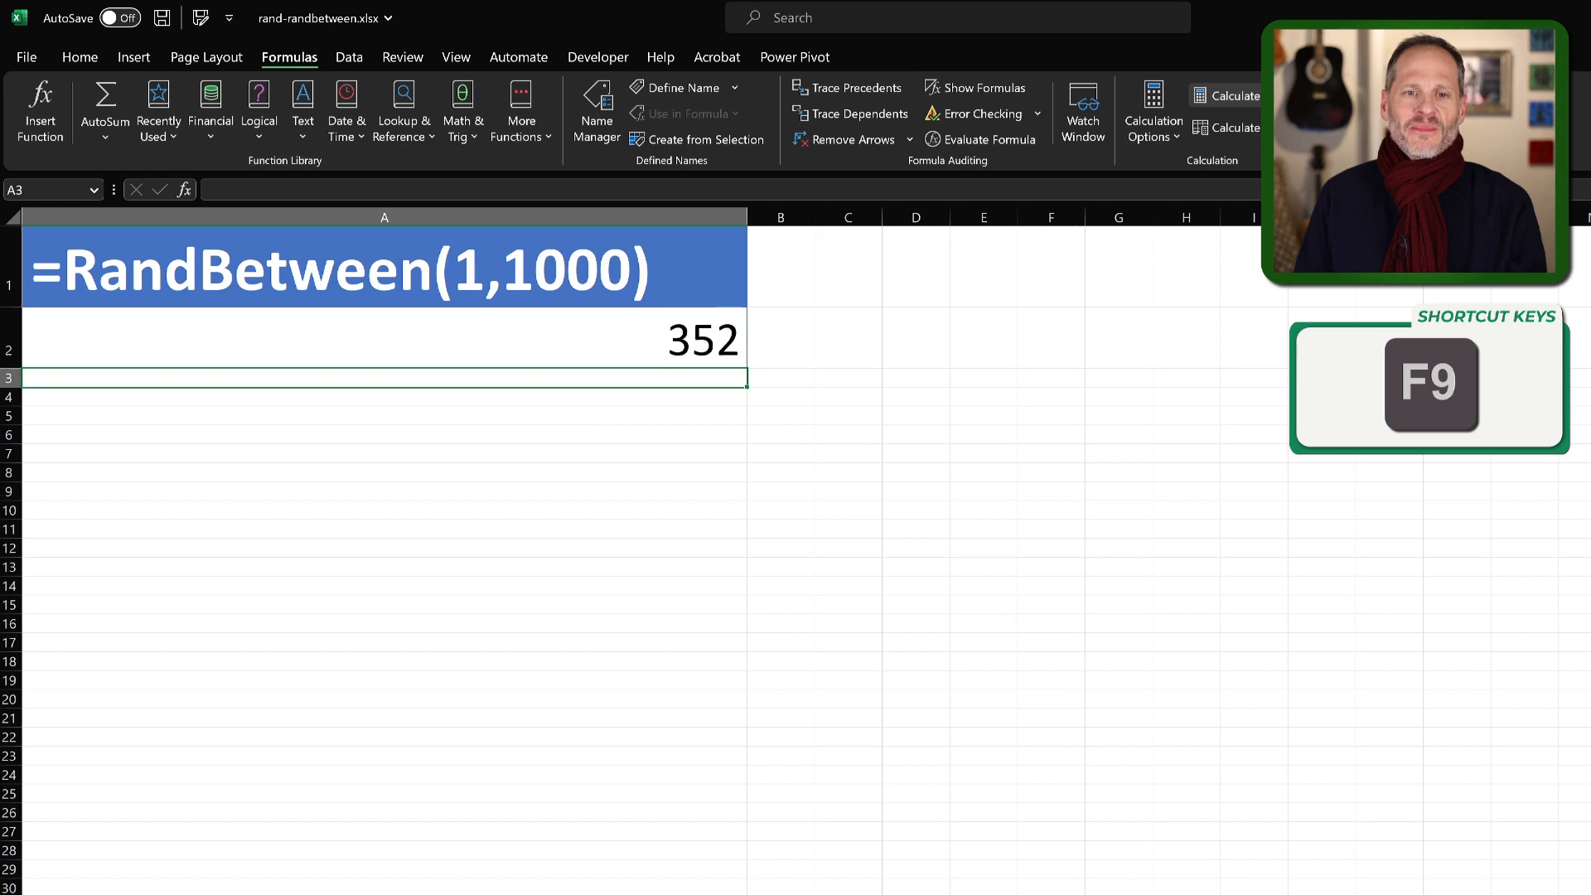
pyautogui.press('F9')
pyautogui.press('F9')
pyautogui.press('F9')
pyautogui.press('F9')
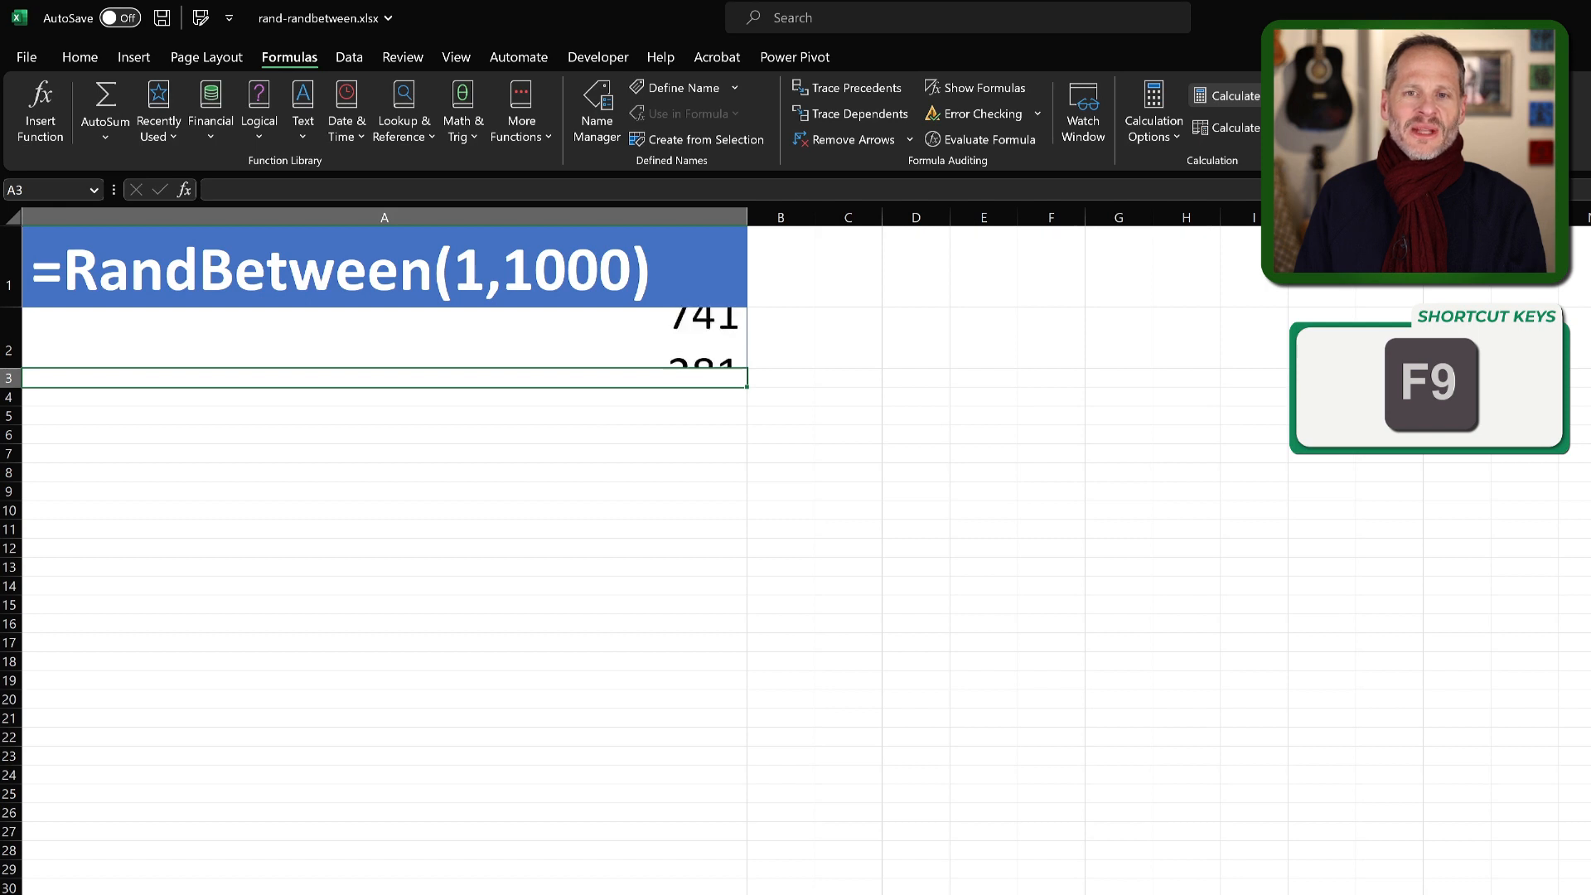
pyautogui.press('F9')
pyautogui.press('F9')
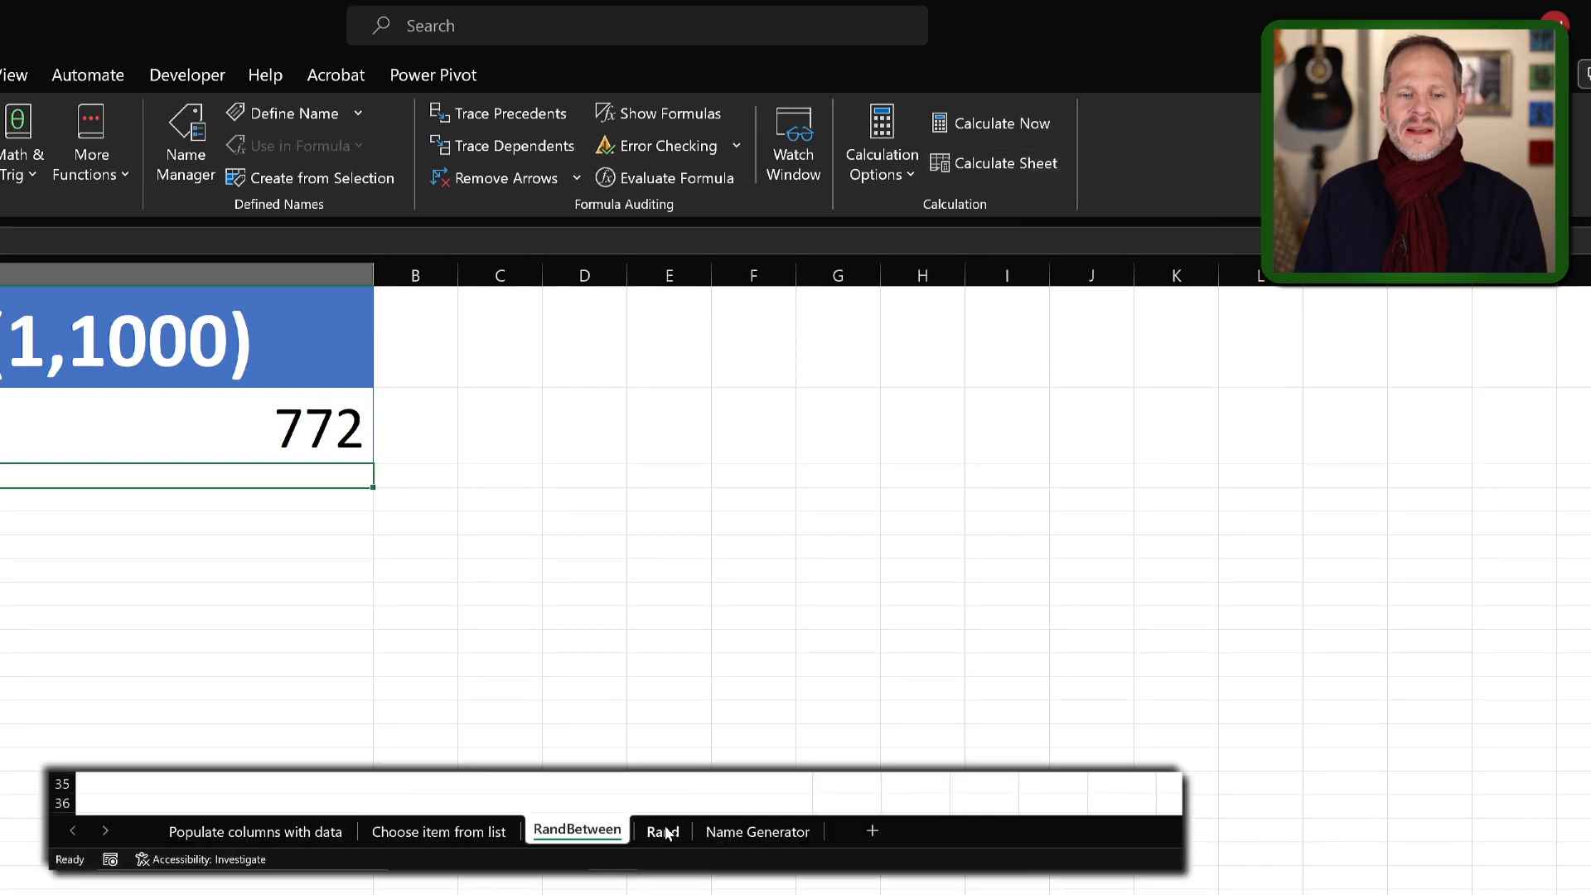
# Enter the formula =Rand() in cell A2 of the Rand sheet
pyautogui.click(665, 833)
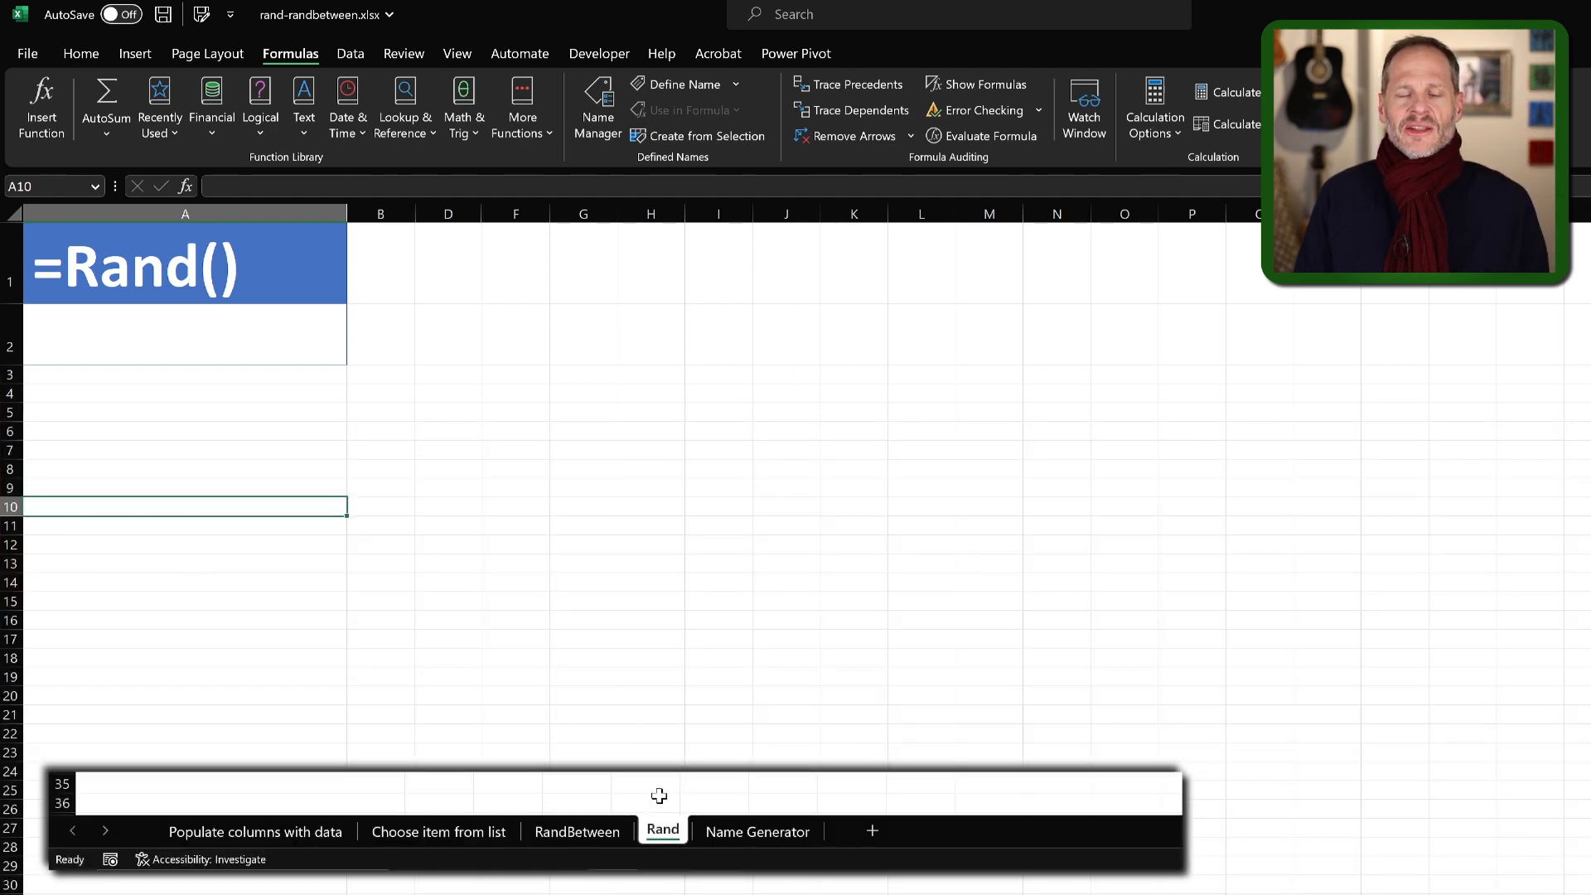
pyautogui.click(317, 344)
pyautogui.write('=')
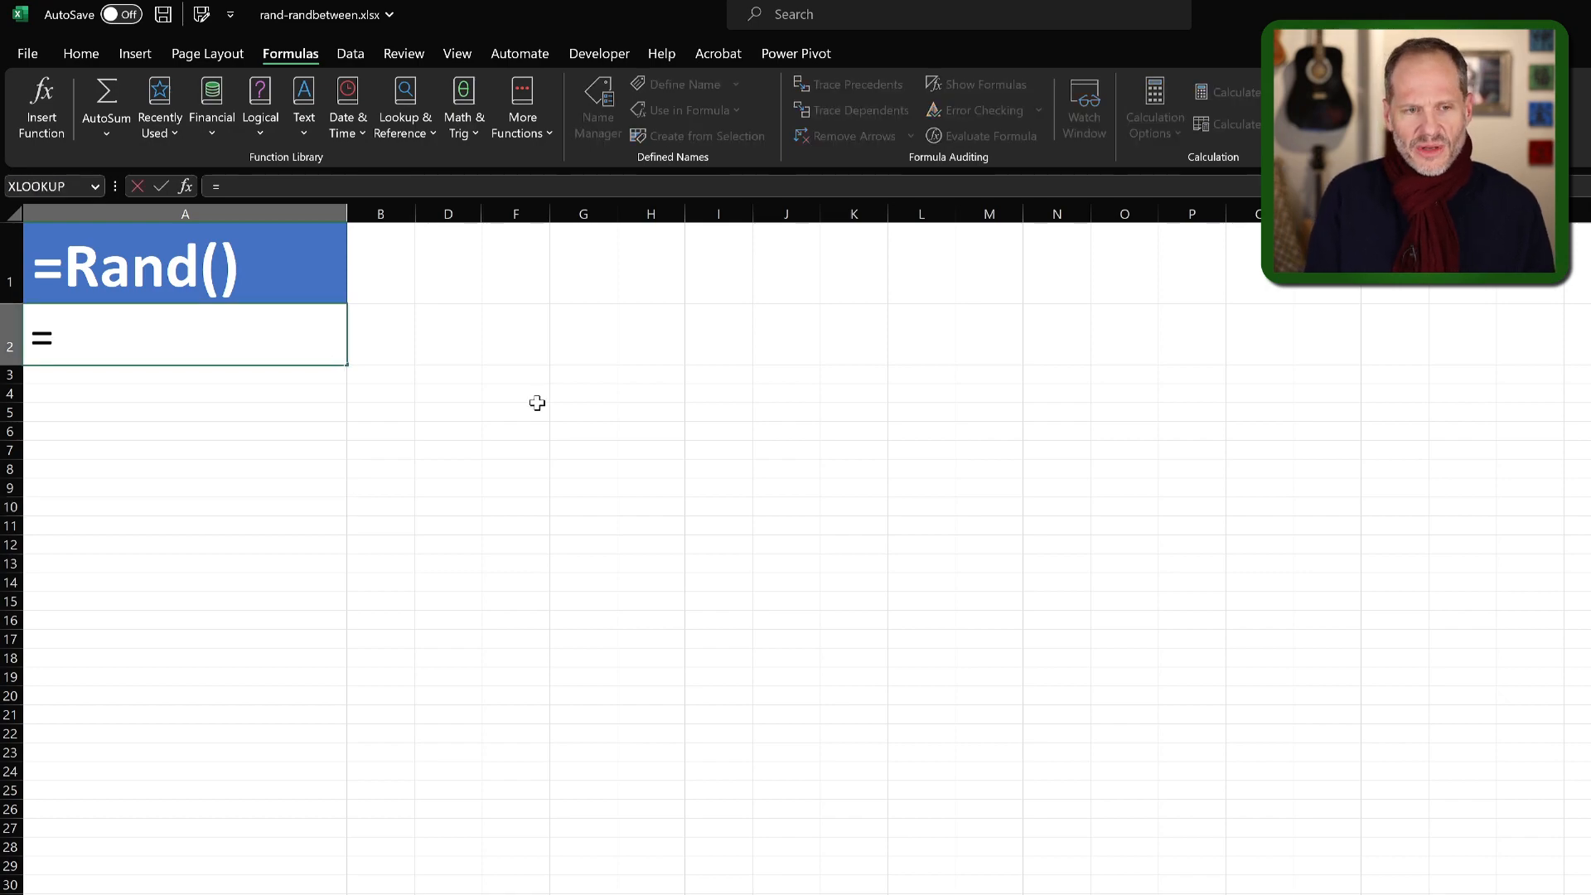
pyautogui.write('Rand')
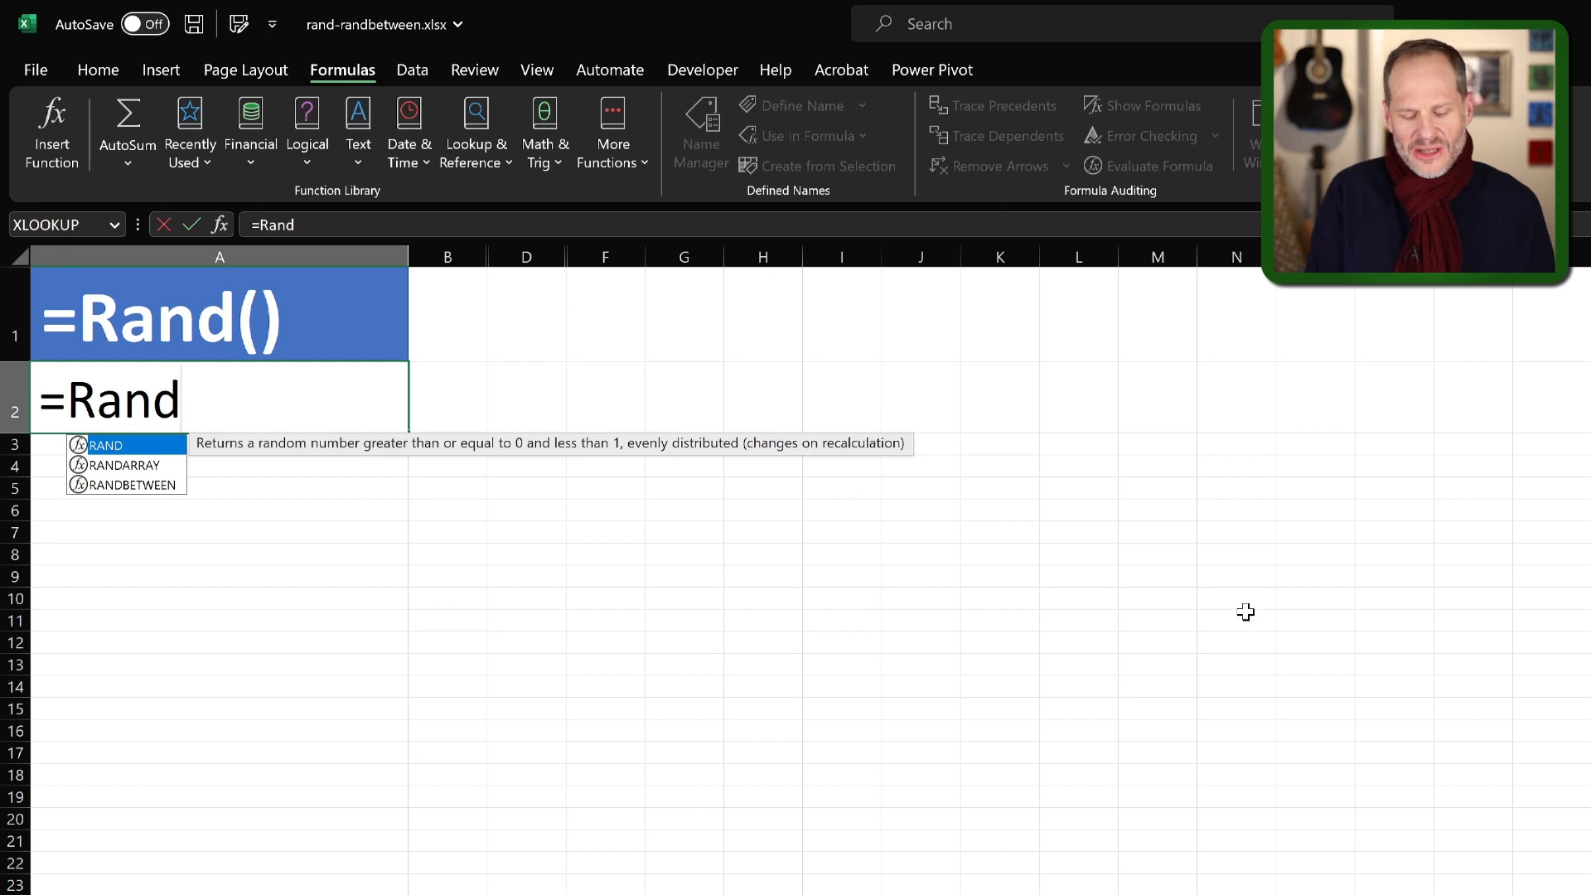
pyautogui.write('()')
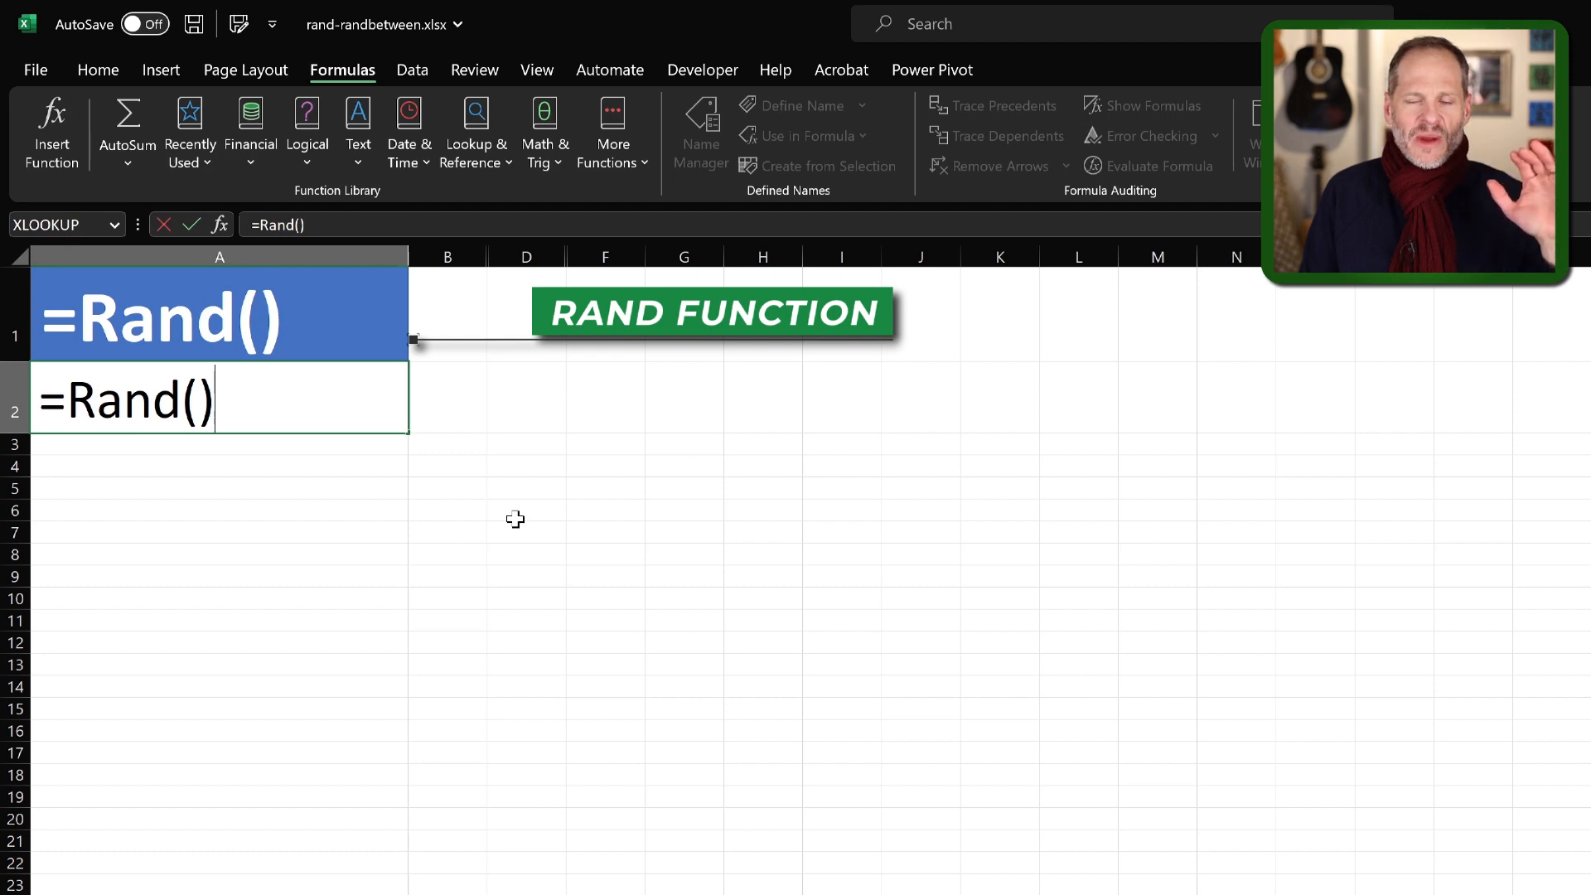
pyautogui.press('Return')
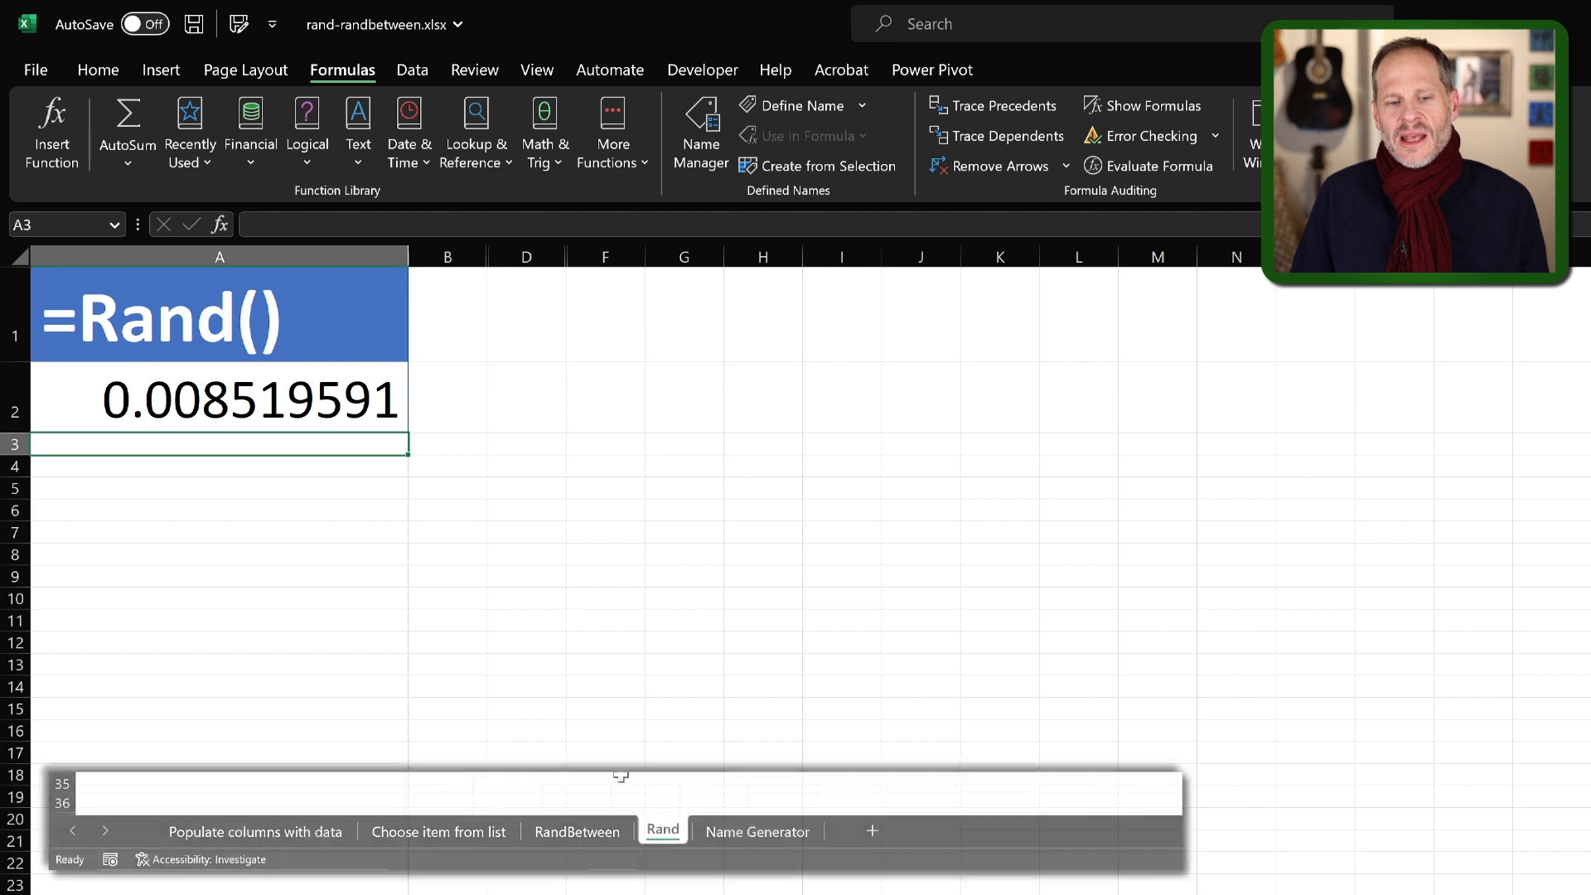
# Compare the RANDBETWEEN and RAND formulas and their results by alternating between the RandBetween and Rand sheets
pyautogui.click(583, 837)
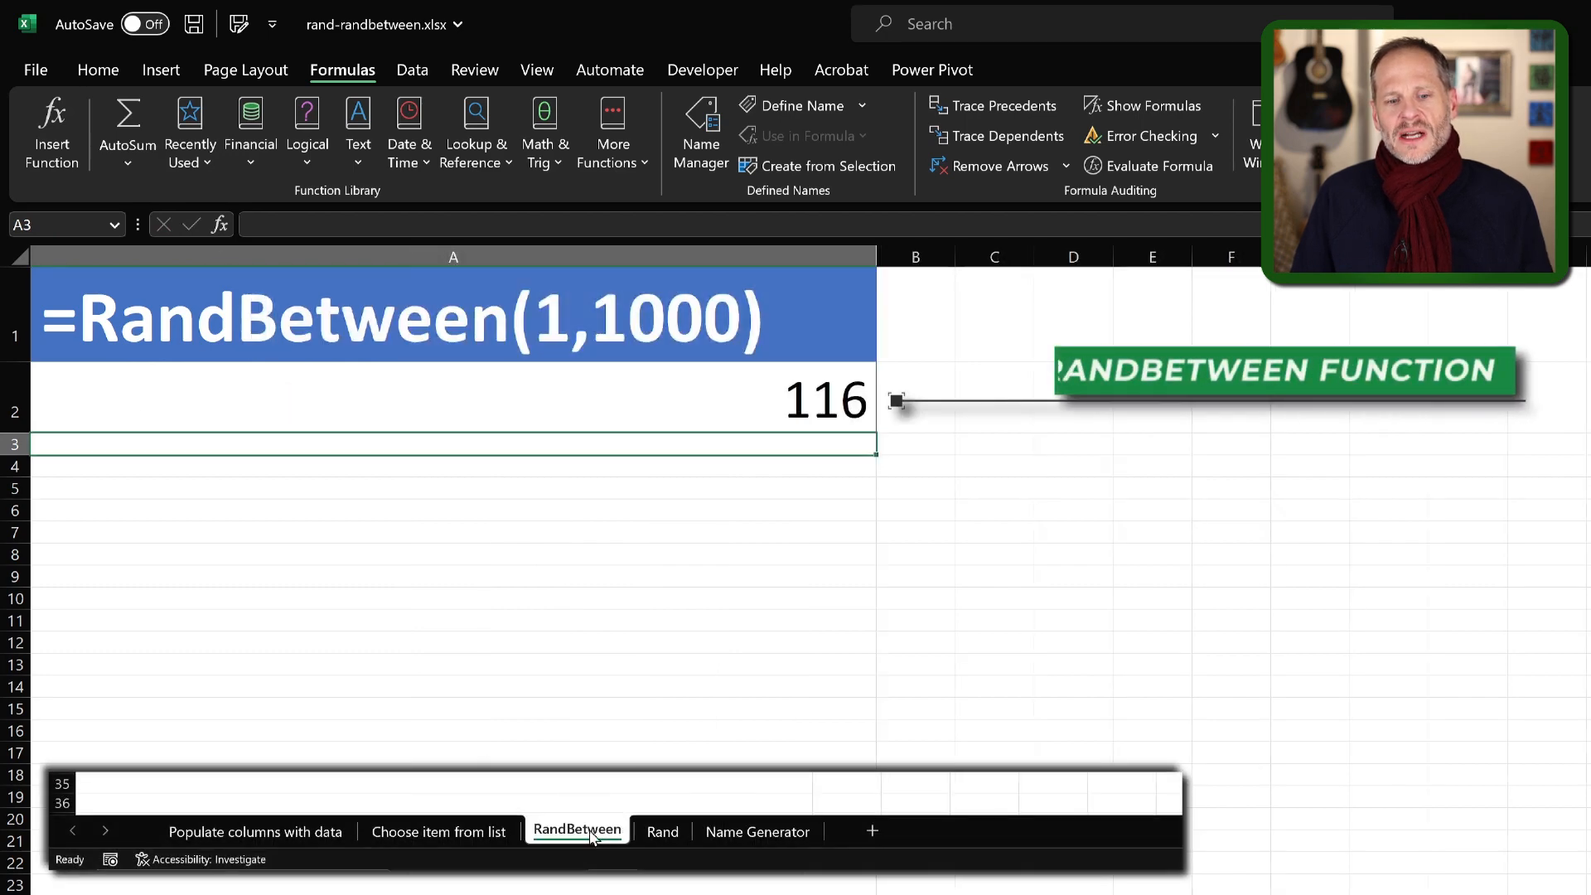
pyautogui.click(663, 832)
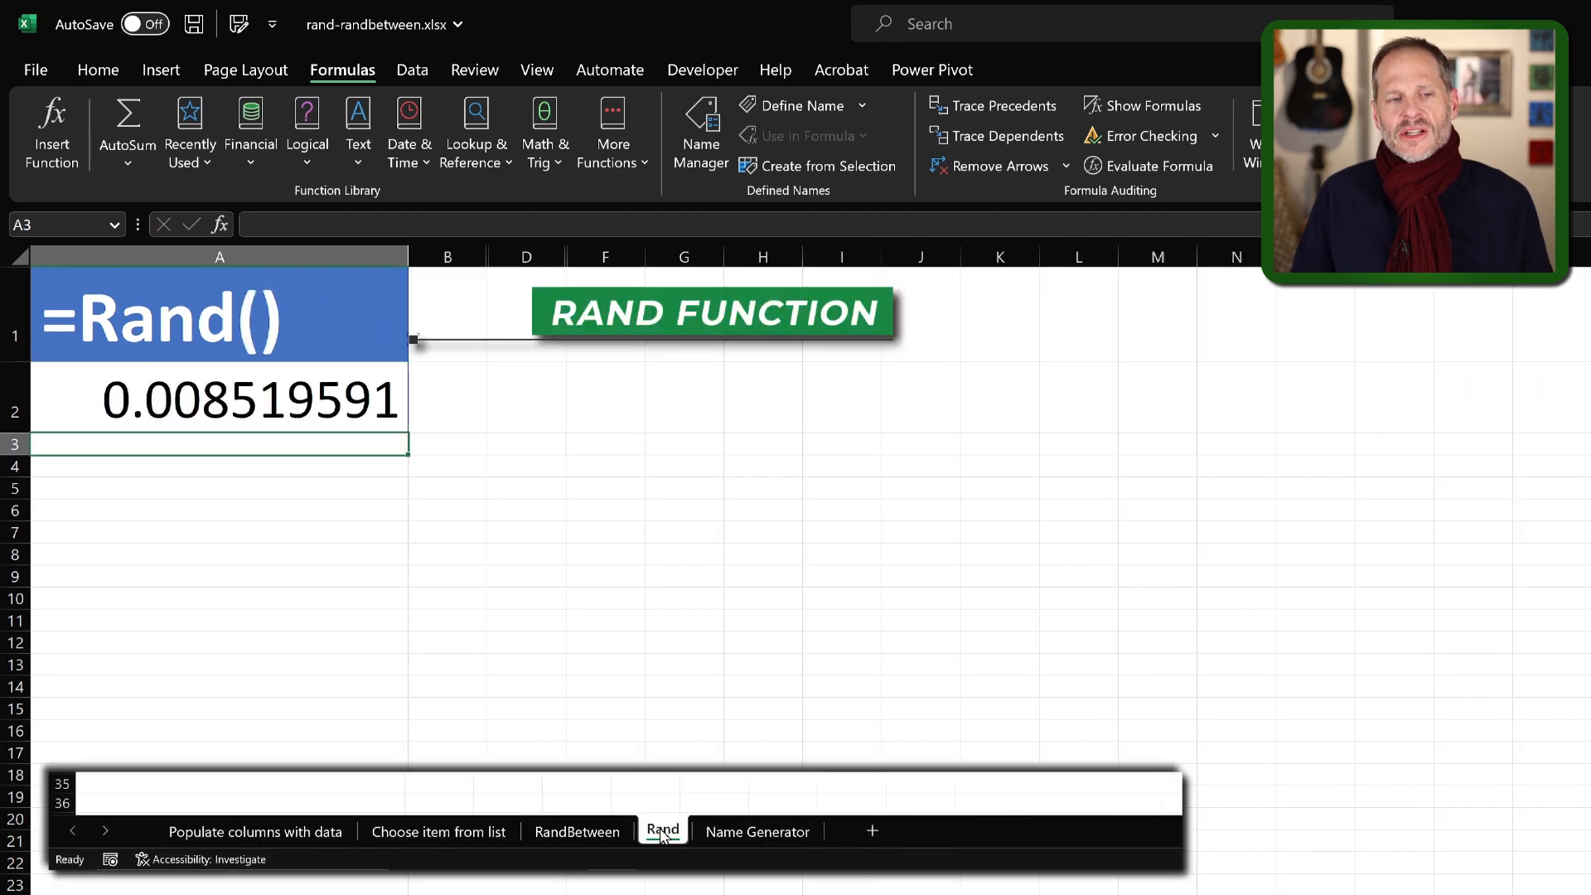
pyautogui.click(616, 836)
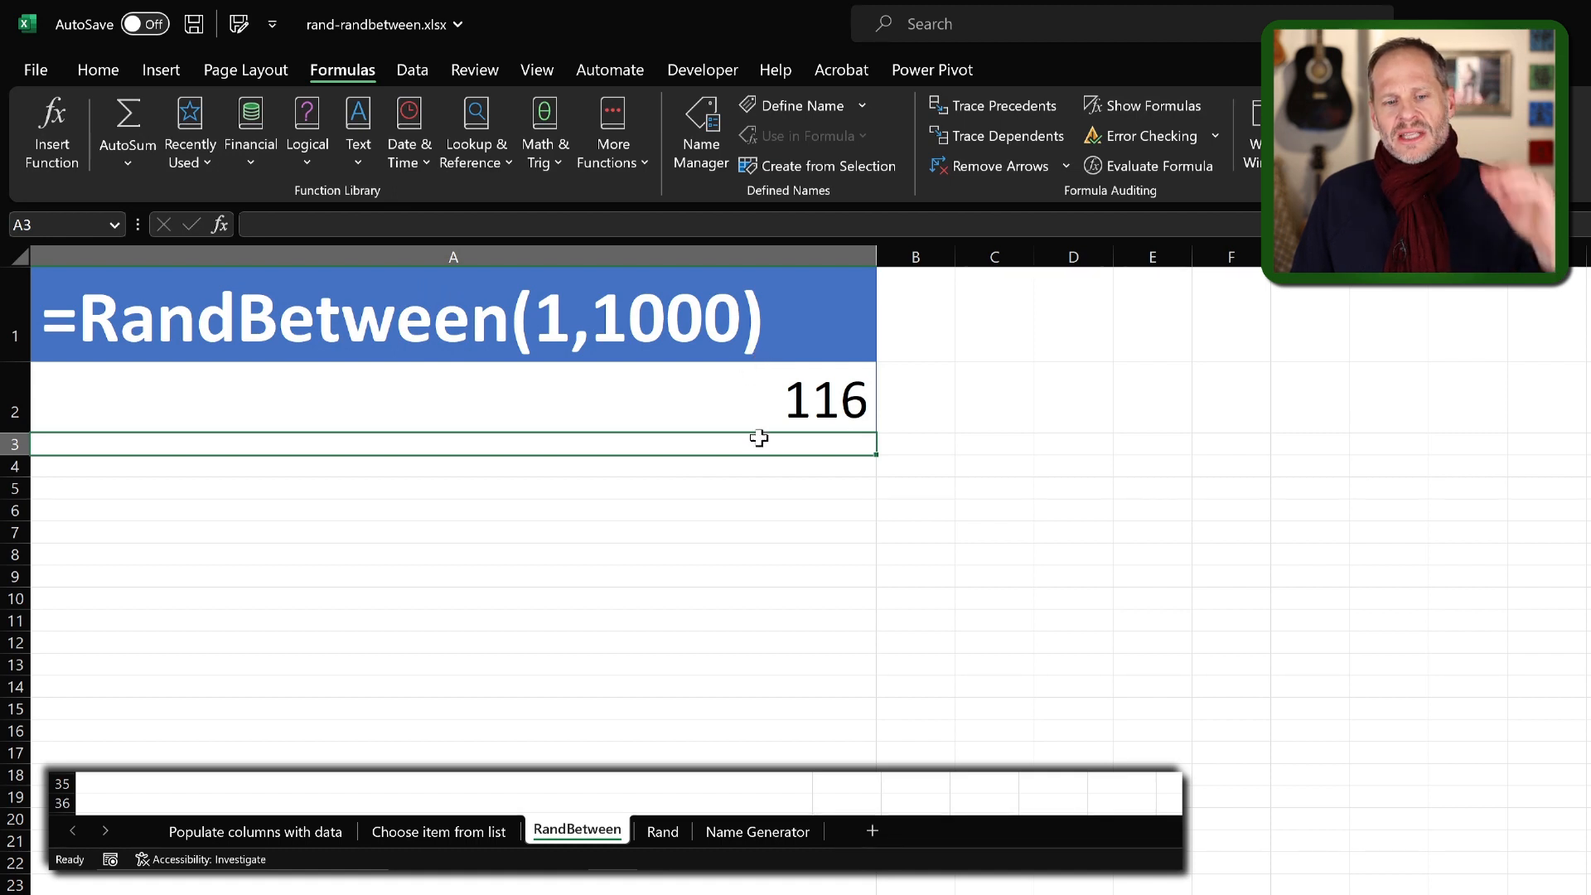
pyautogui.click(660, 831)
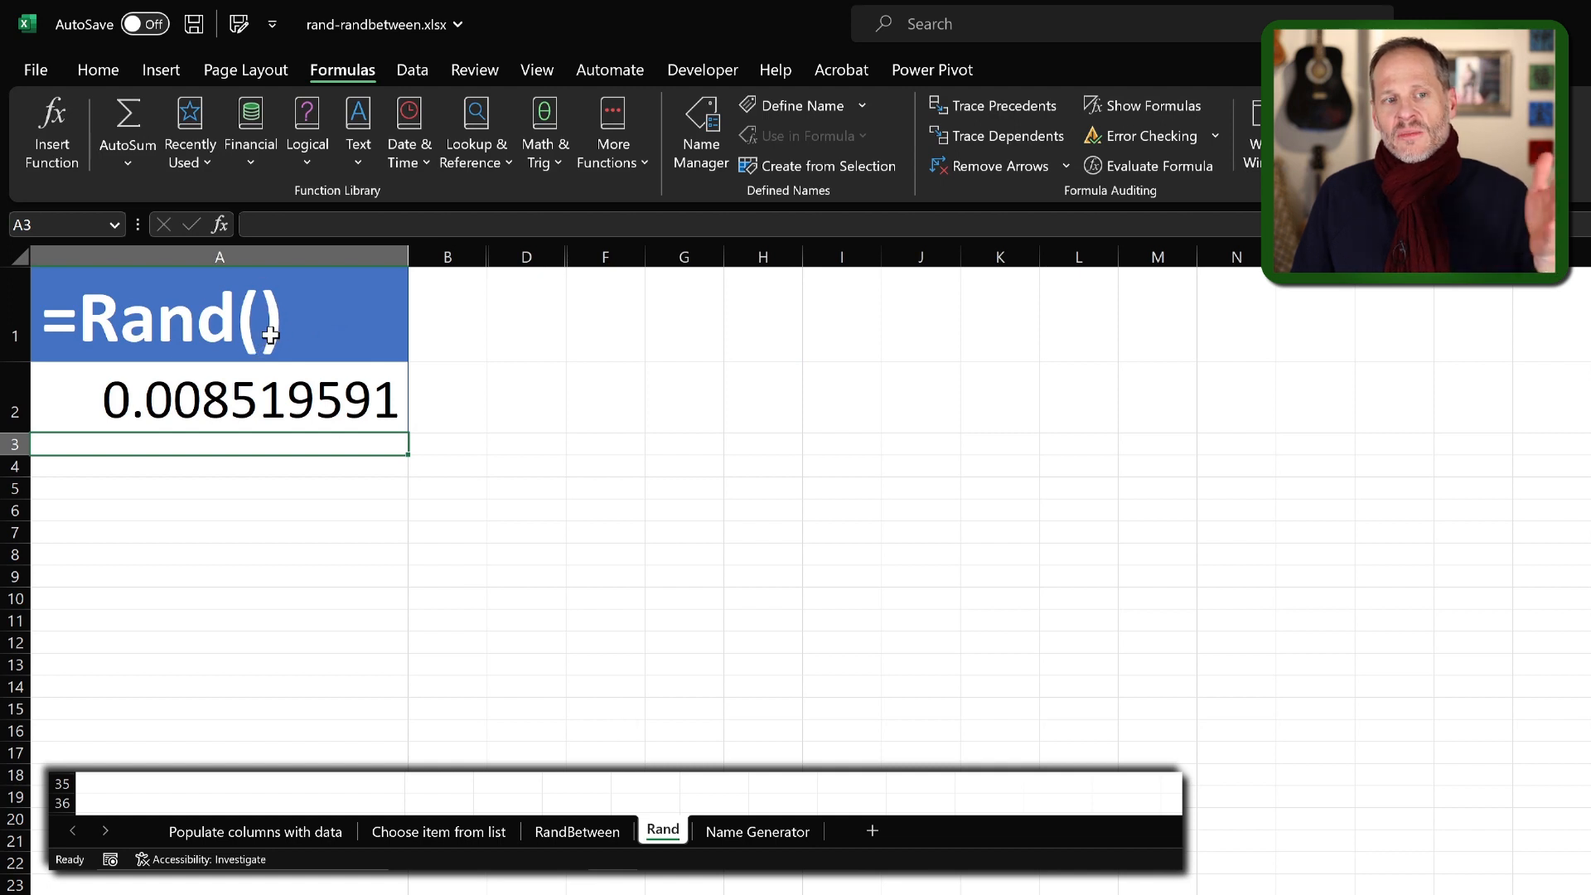
pyautogui.click(578, 831)
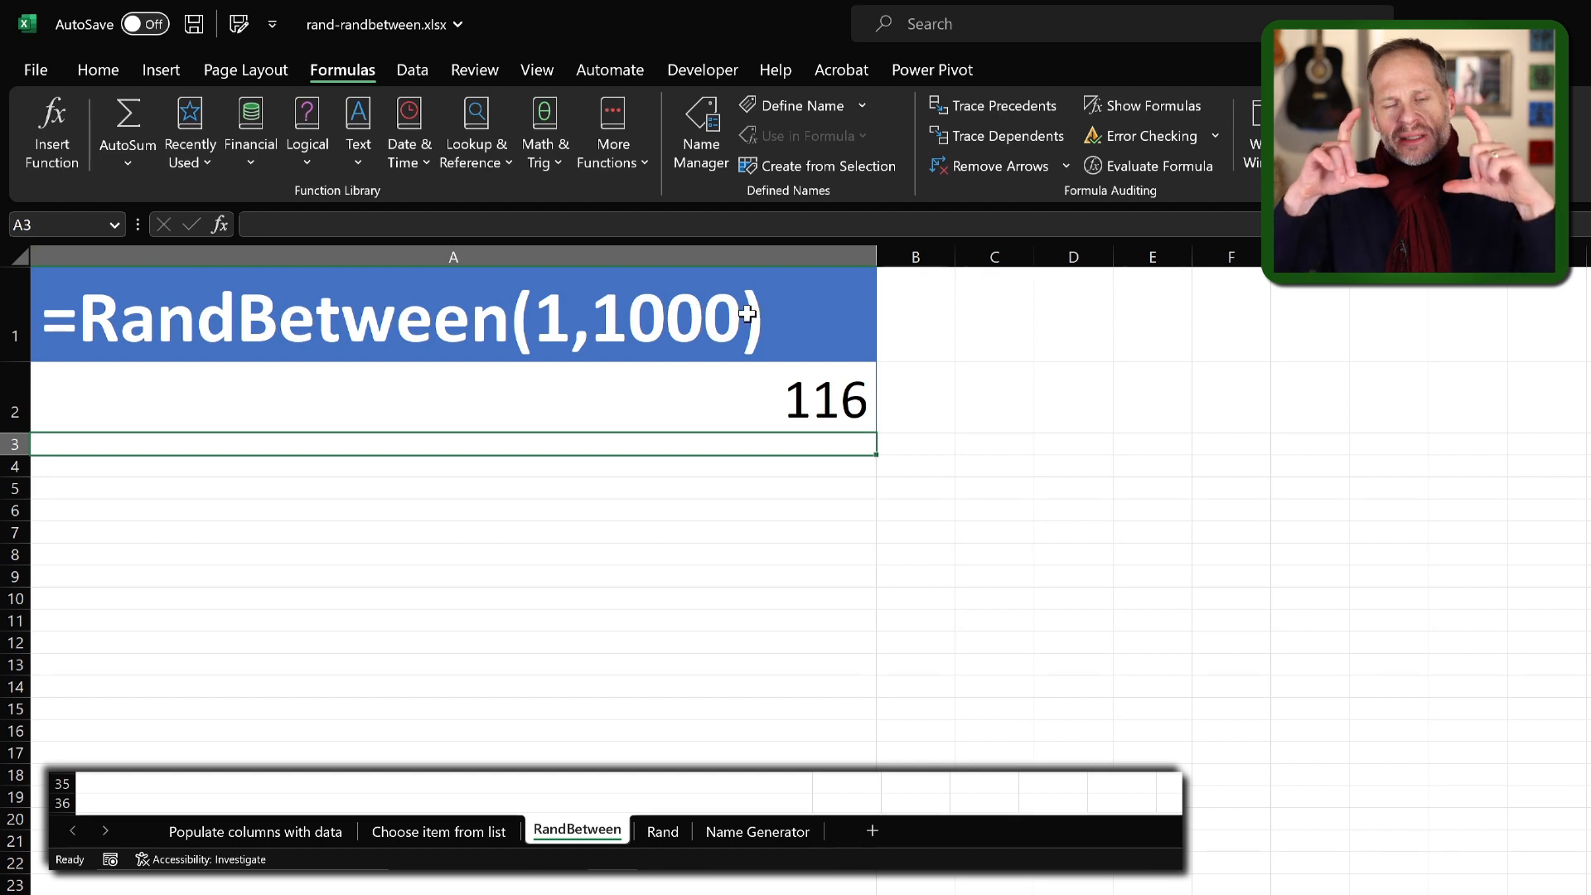
pyautogui.click(662, 832)
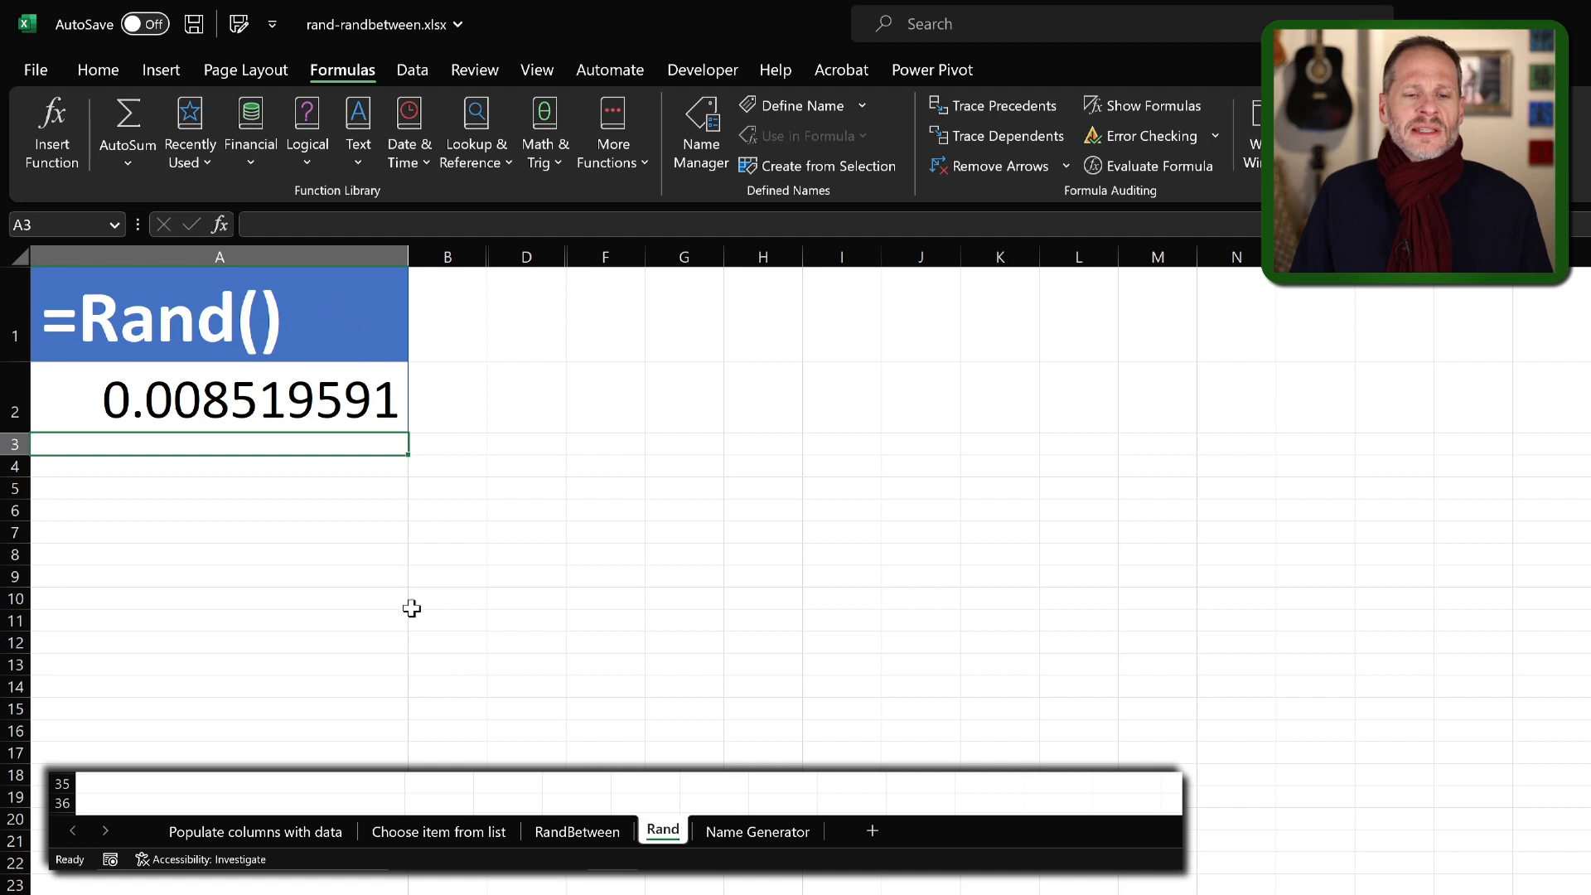
pyautogui.click(569, 830)
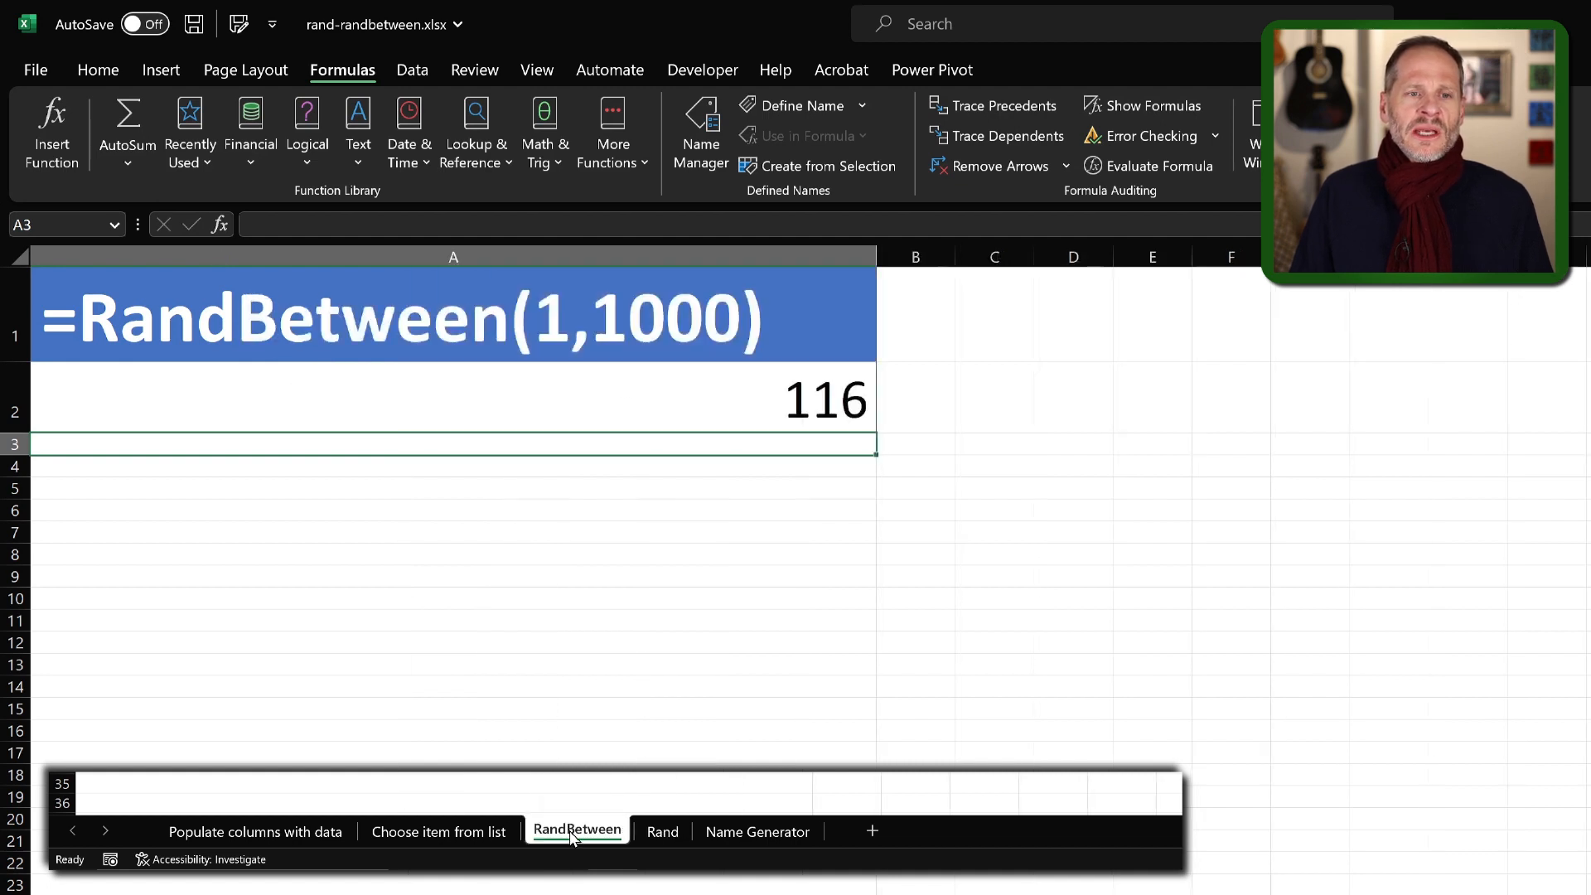
pyautogui.click(656, 828)
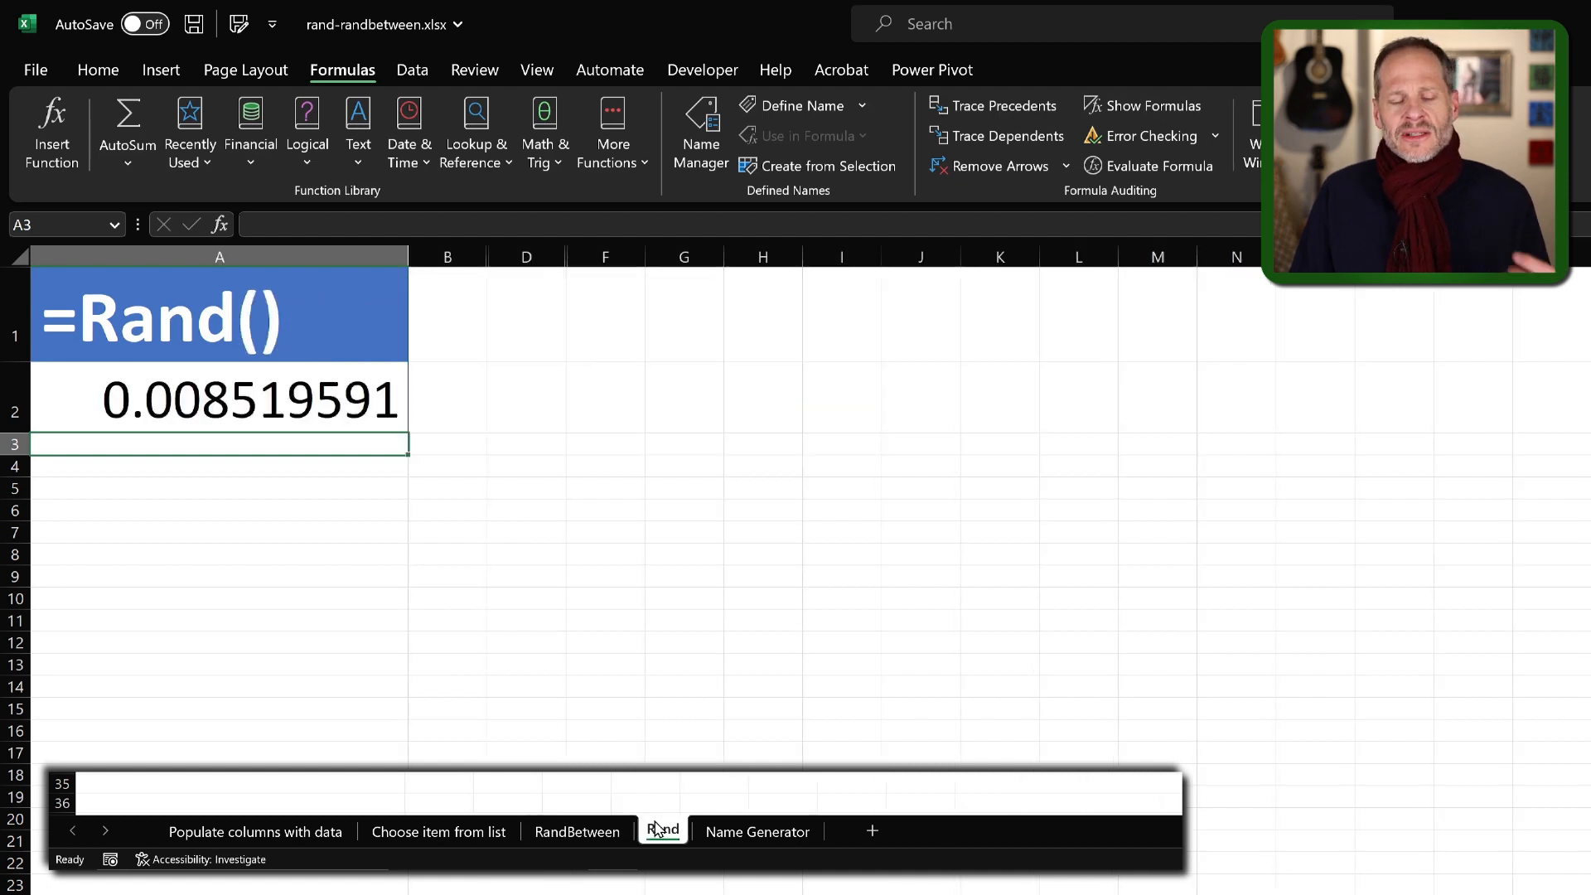
# Recalculate the Name Generator sheet several times to generate new random names and email addresses
pyautogui.click(729, 832)
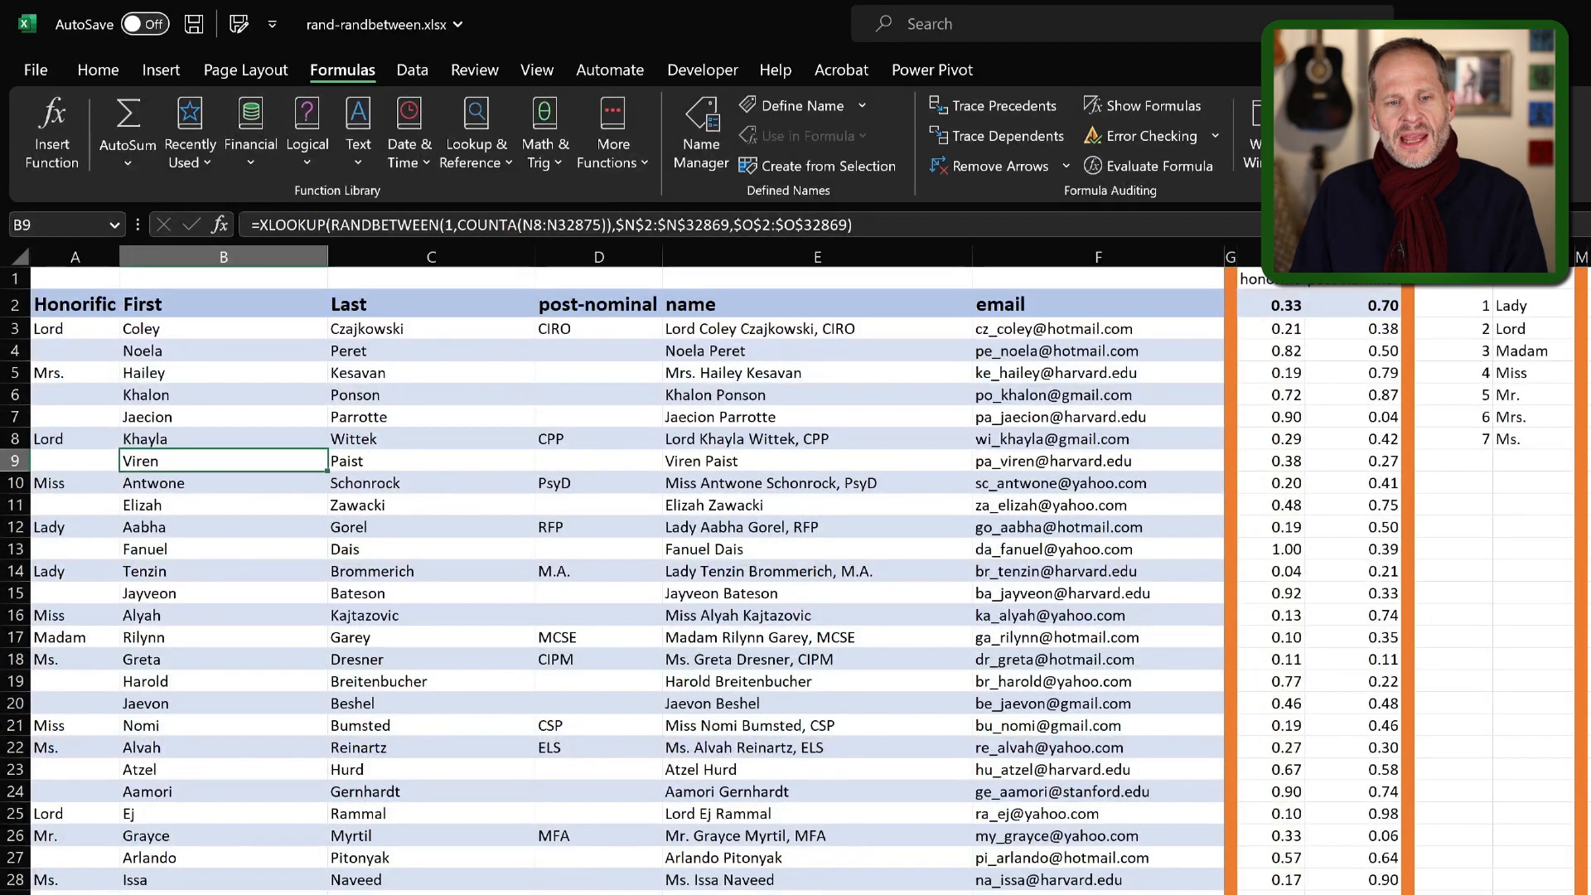
pyautogui.press('F9')
pyautogui.press('F9')
pyautogui.press('F9')
pyautogui.press('F9')
pyautogui.press('F9')
pyautogui.press('F9')
pyautogui.press('F9')
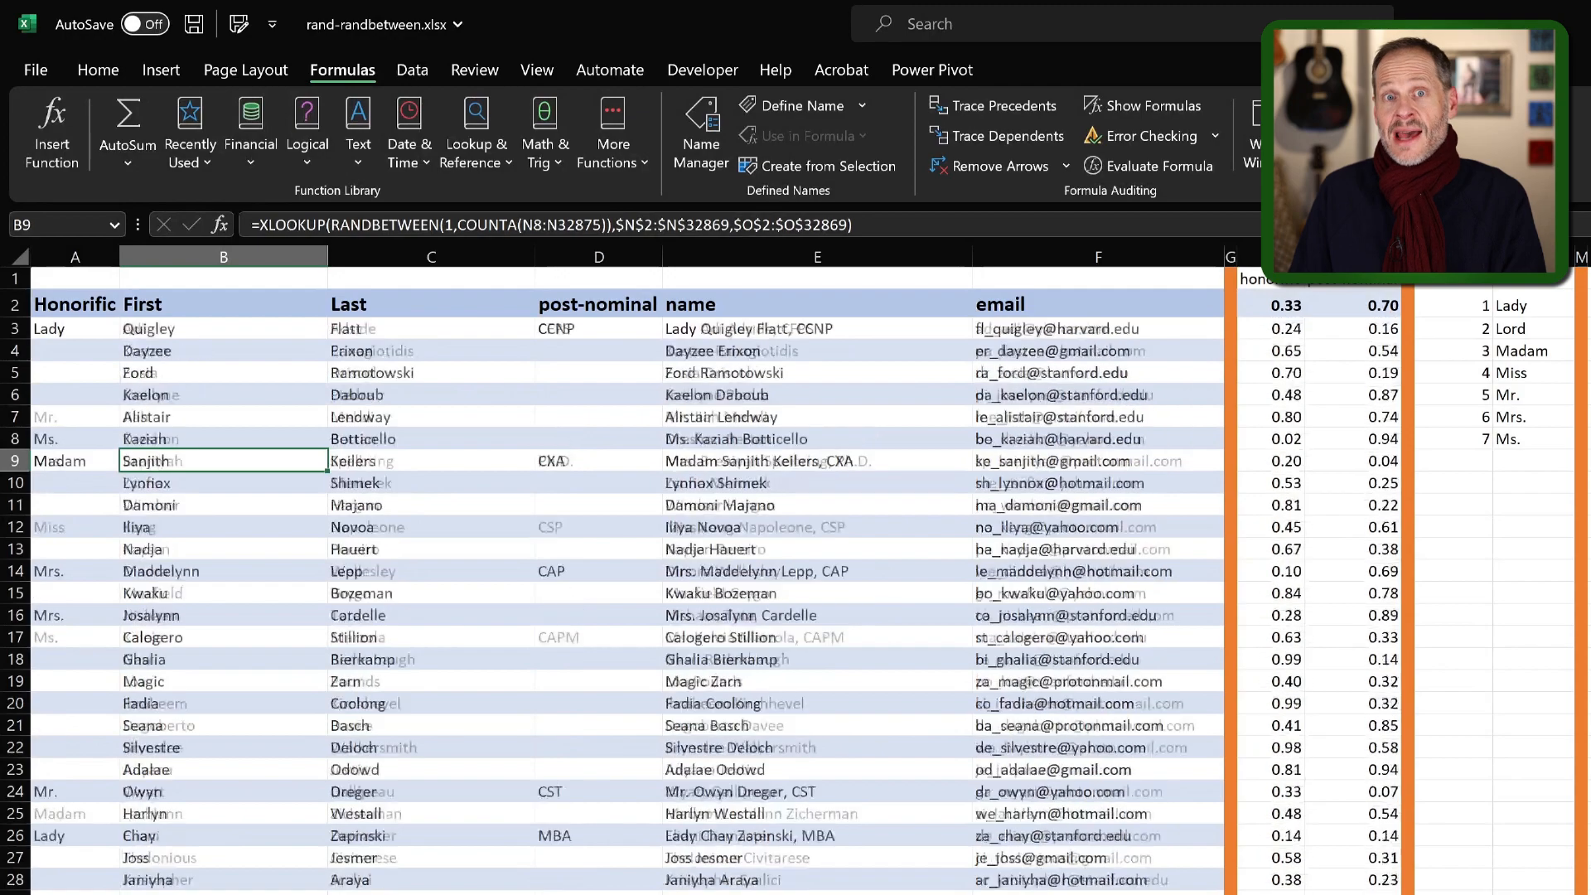
pyautogui.press('F9')
pyautogui.press('F9')
pyautogui.press('F9')
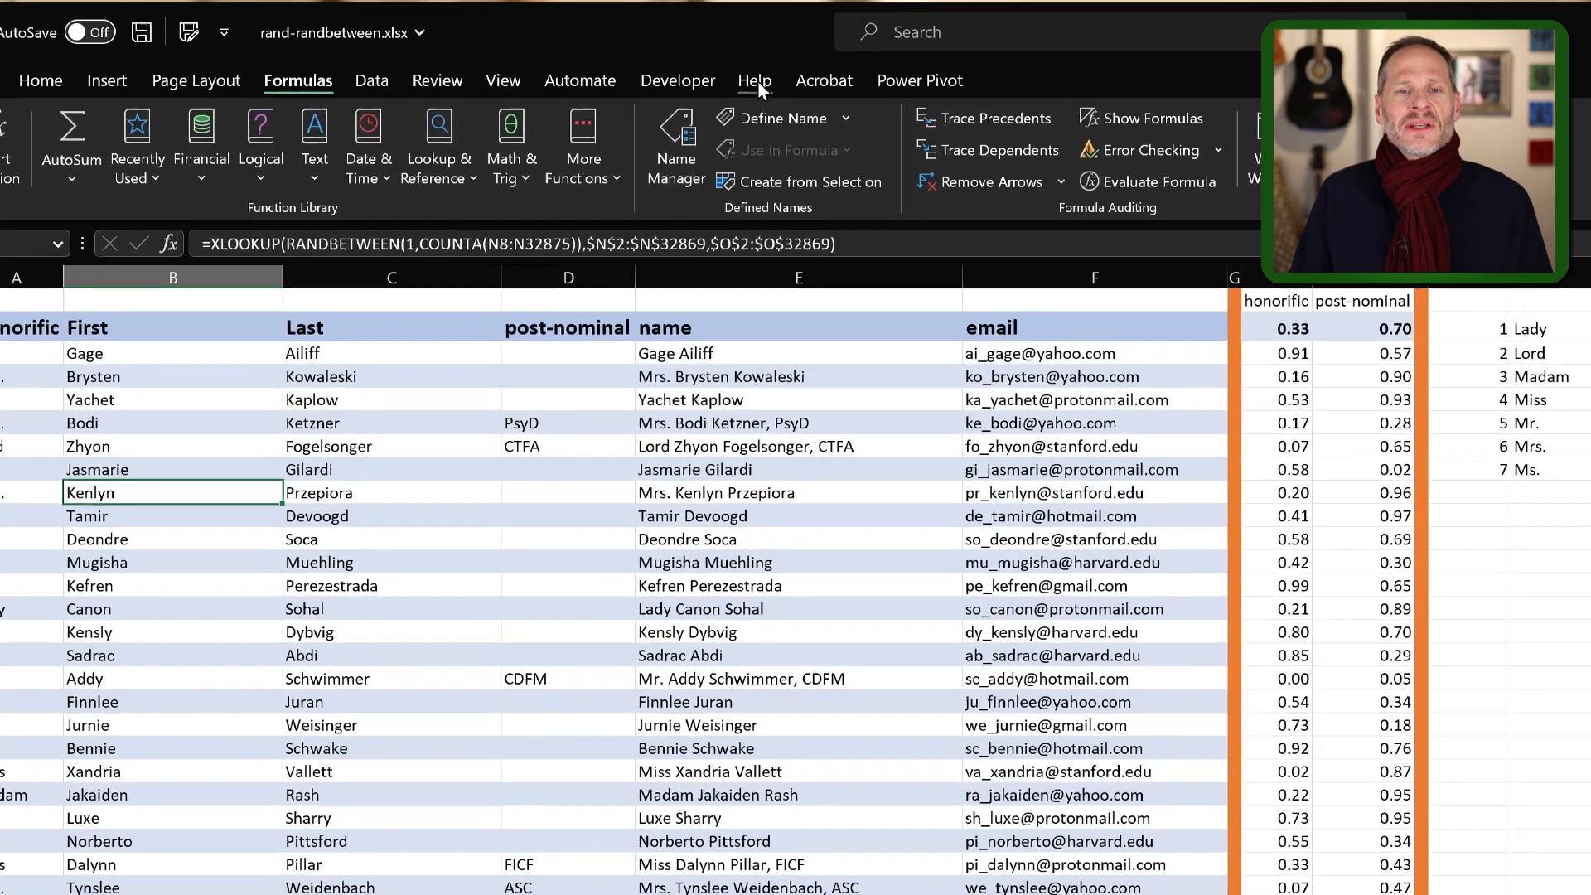
# Search the built-in help for "rand"
pyautogui.click(755, 81)
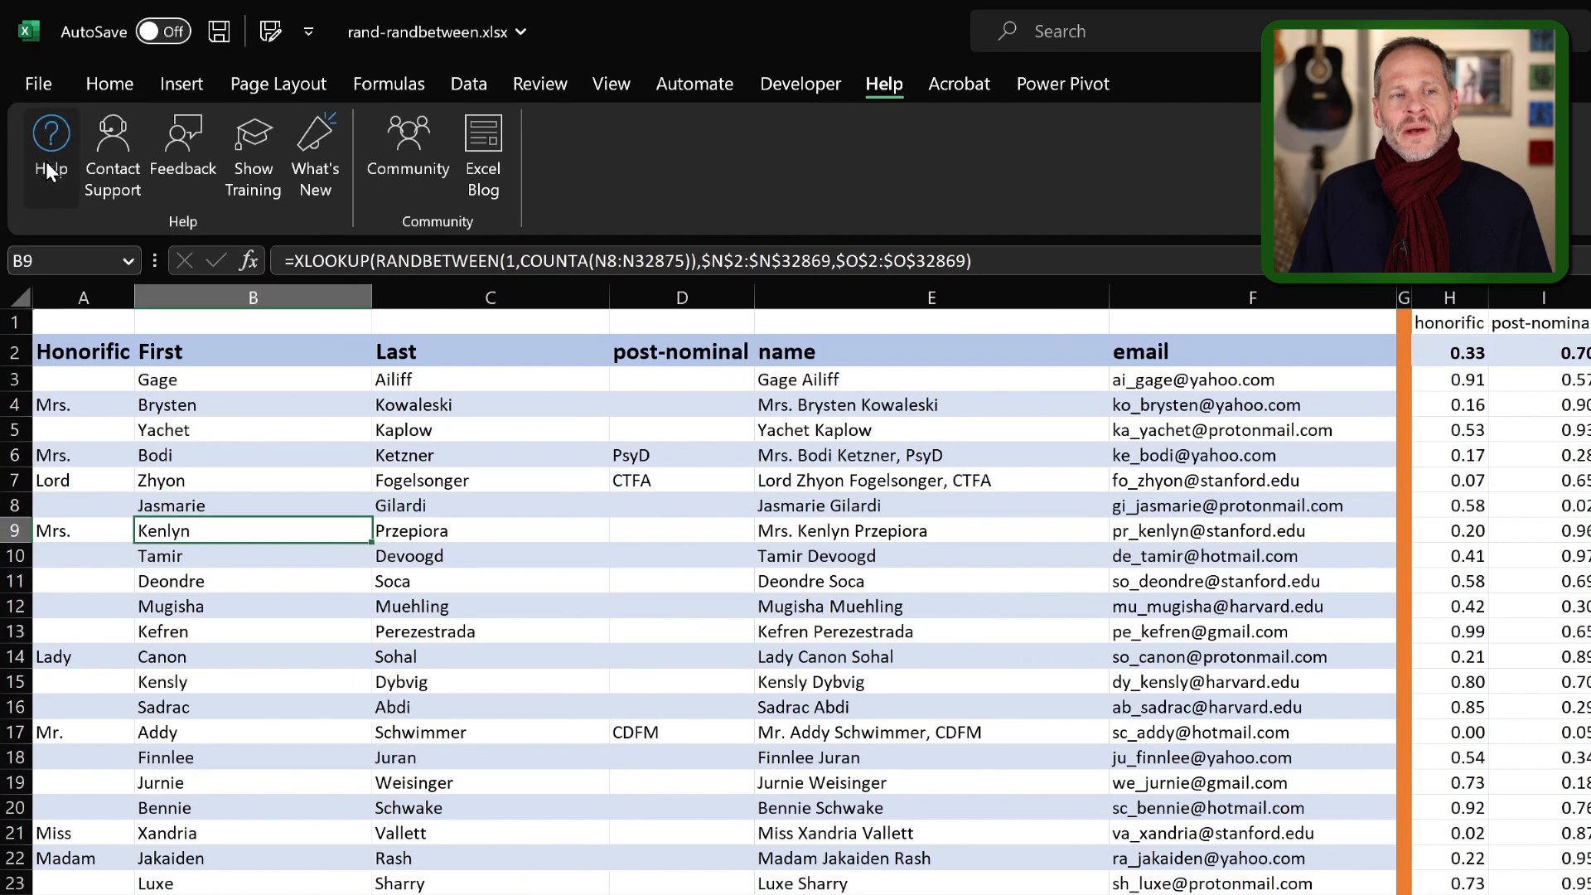
pyautogui.click(48, 166)
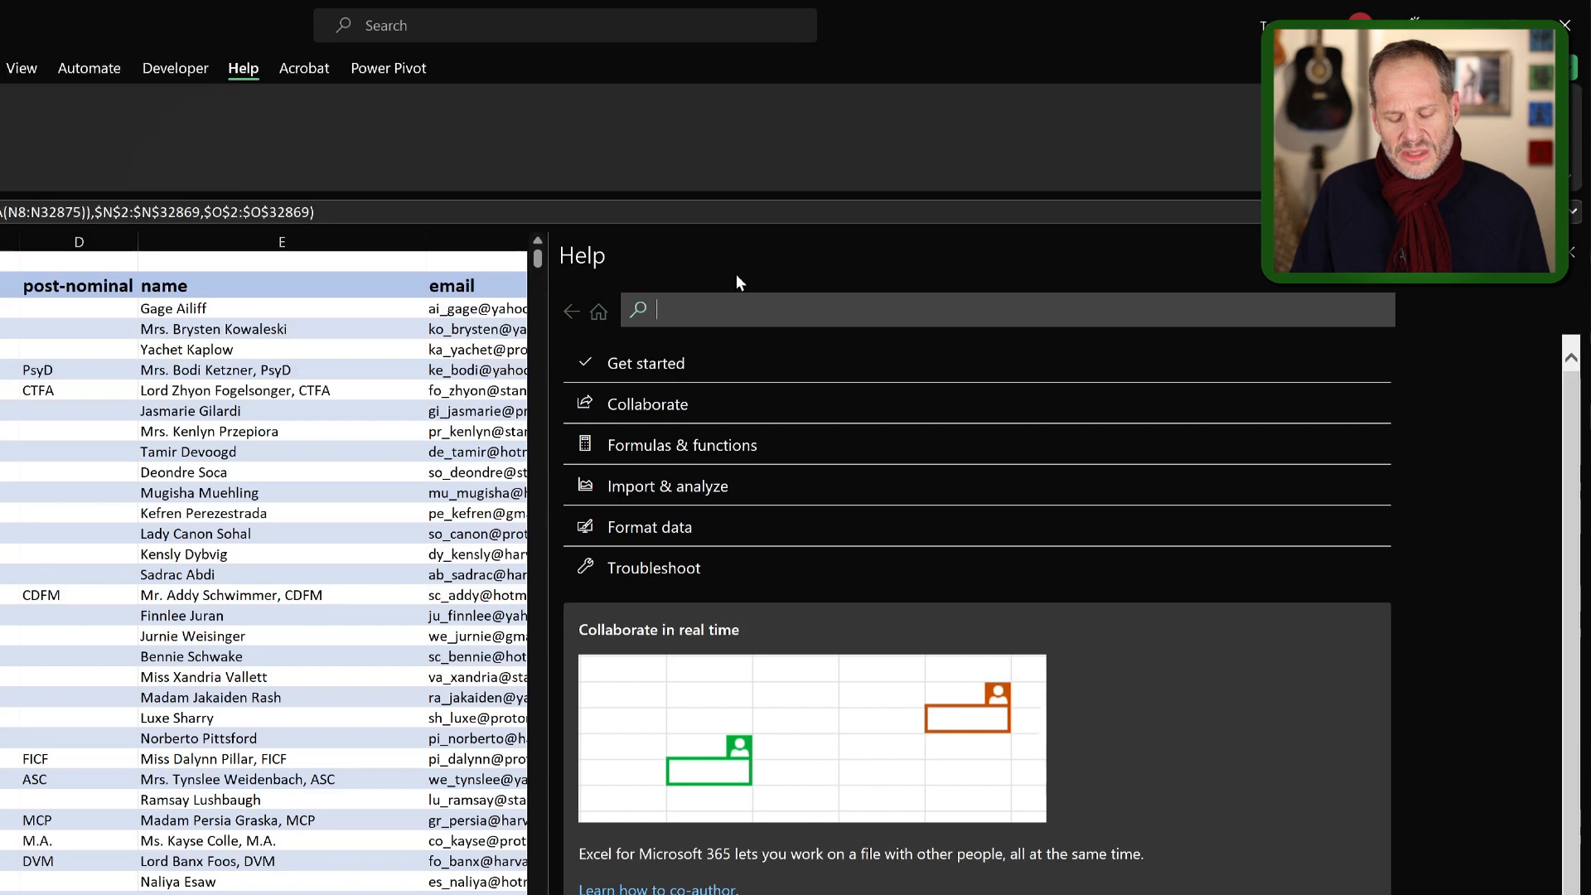
pyautogui.write('rand')
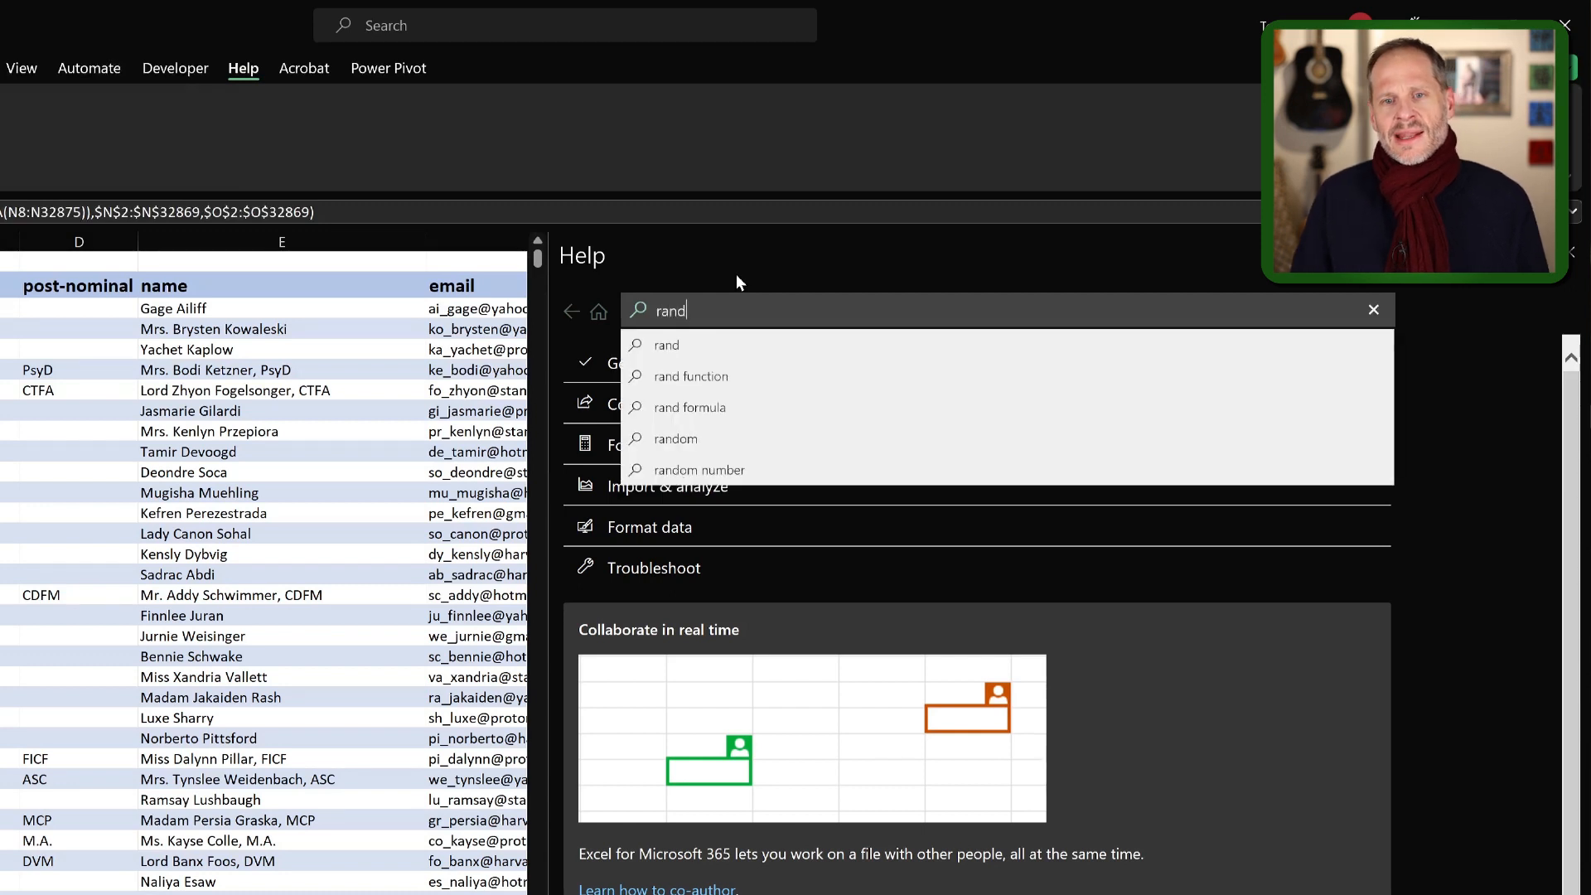
pyautogui.click(713, 346)
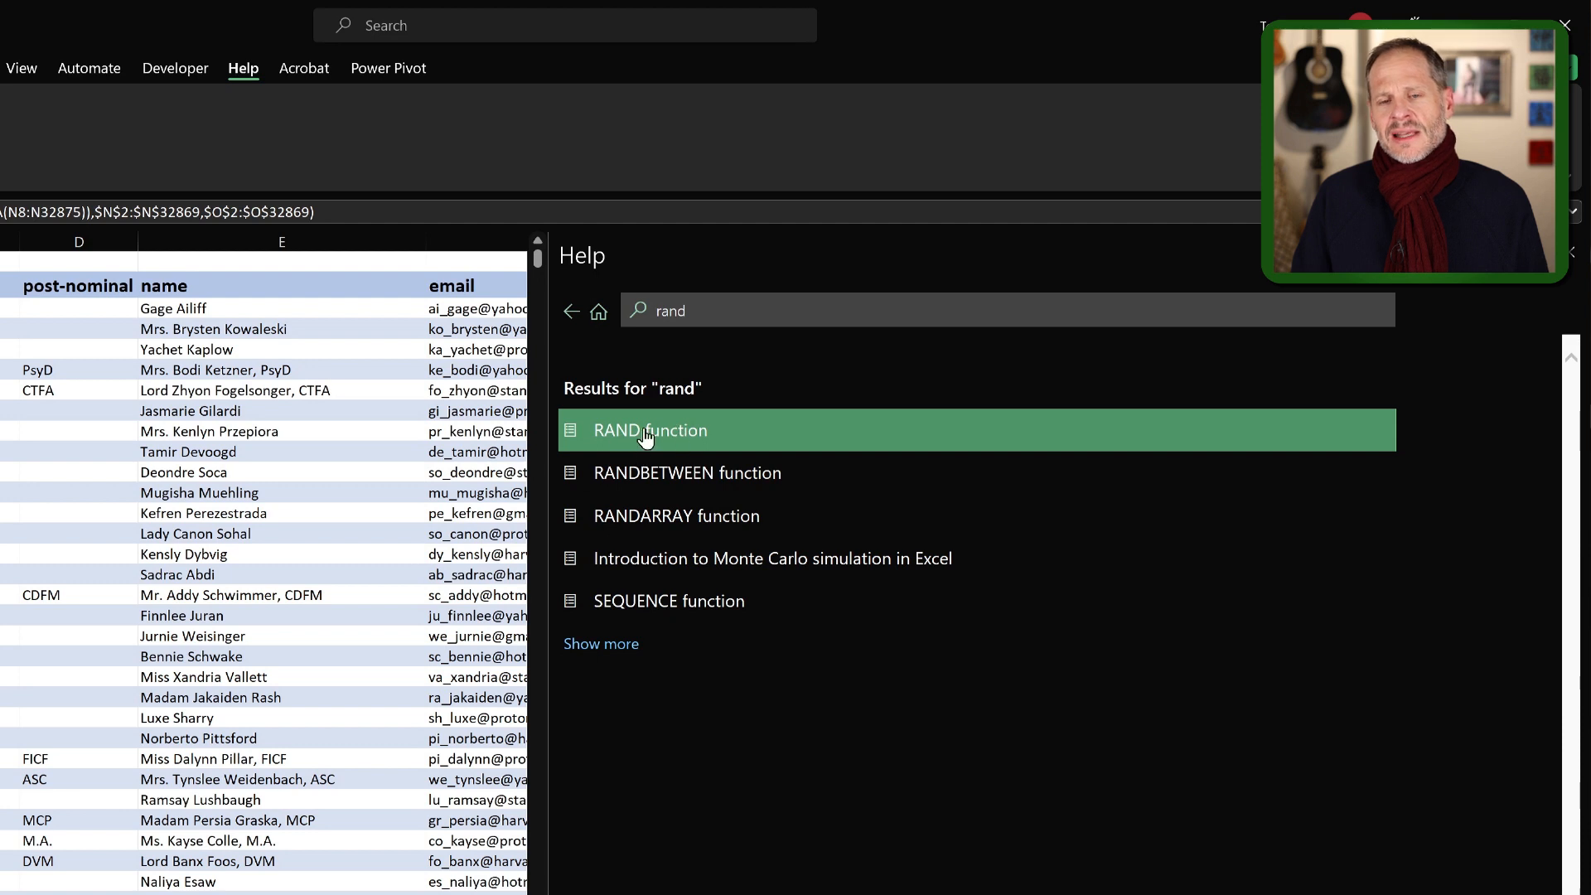
# Open the RAND function help article and read through its description, syntax, remarks and examples
pyautogui.click(687, 431)
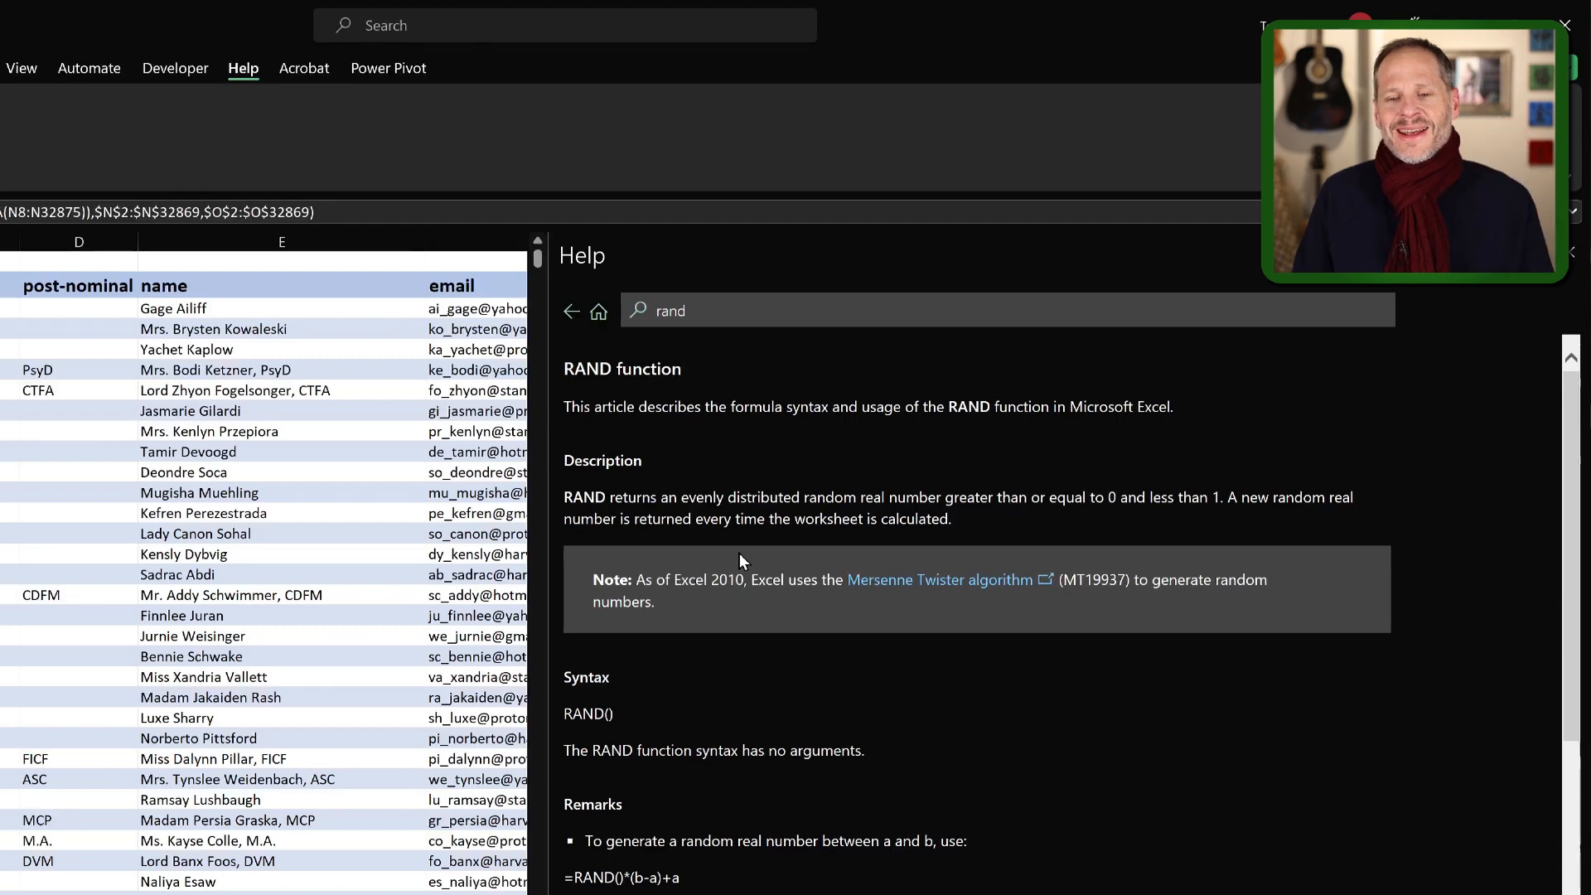
pyautogui.scroll(-2, 741, 548)
pyautogui.scroll(2, 741, 549)
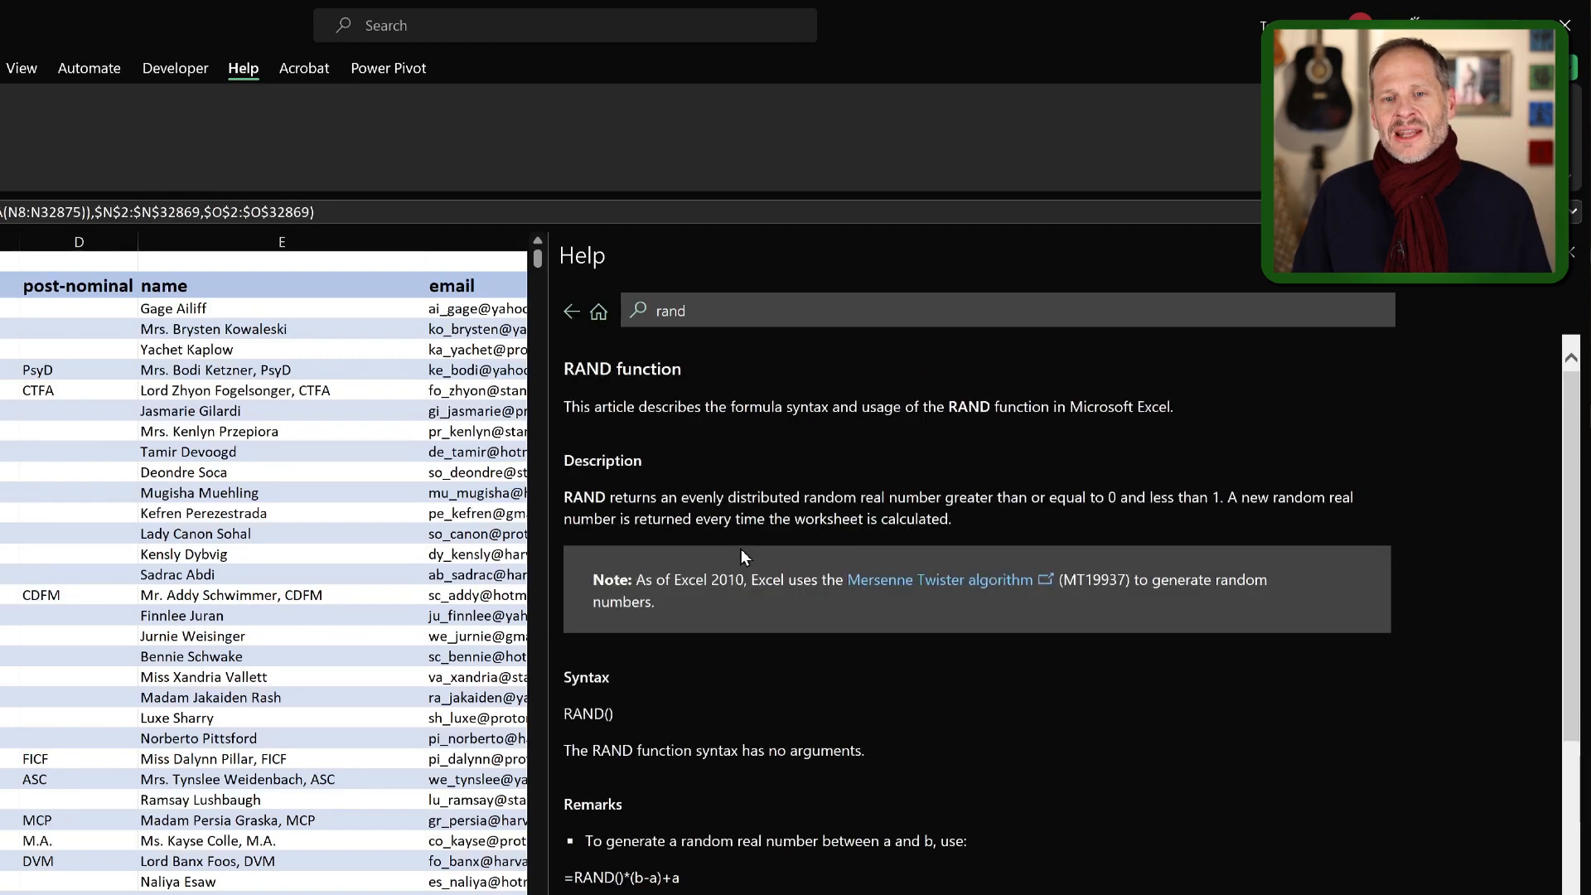
pyautogui.scroll(-10, 803, 656)
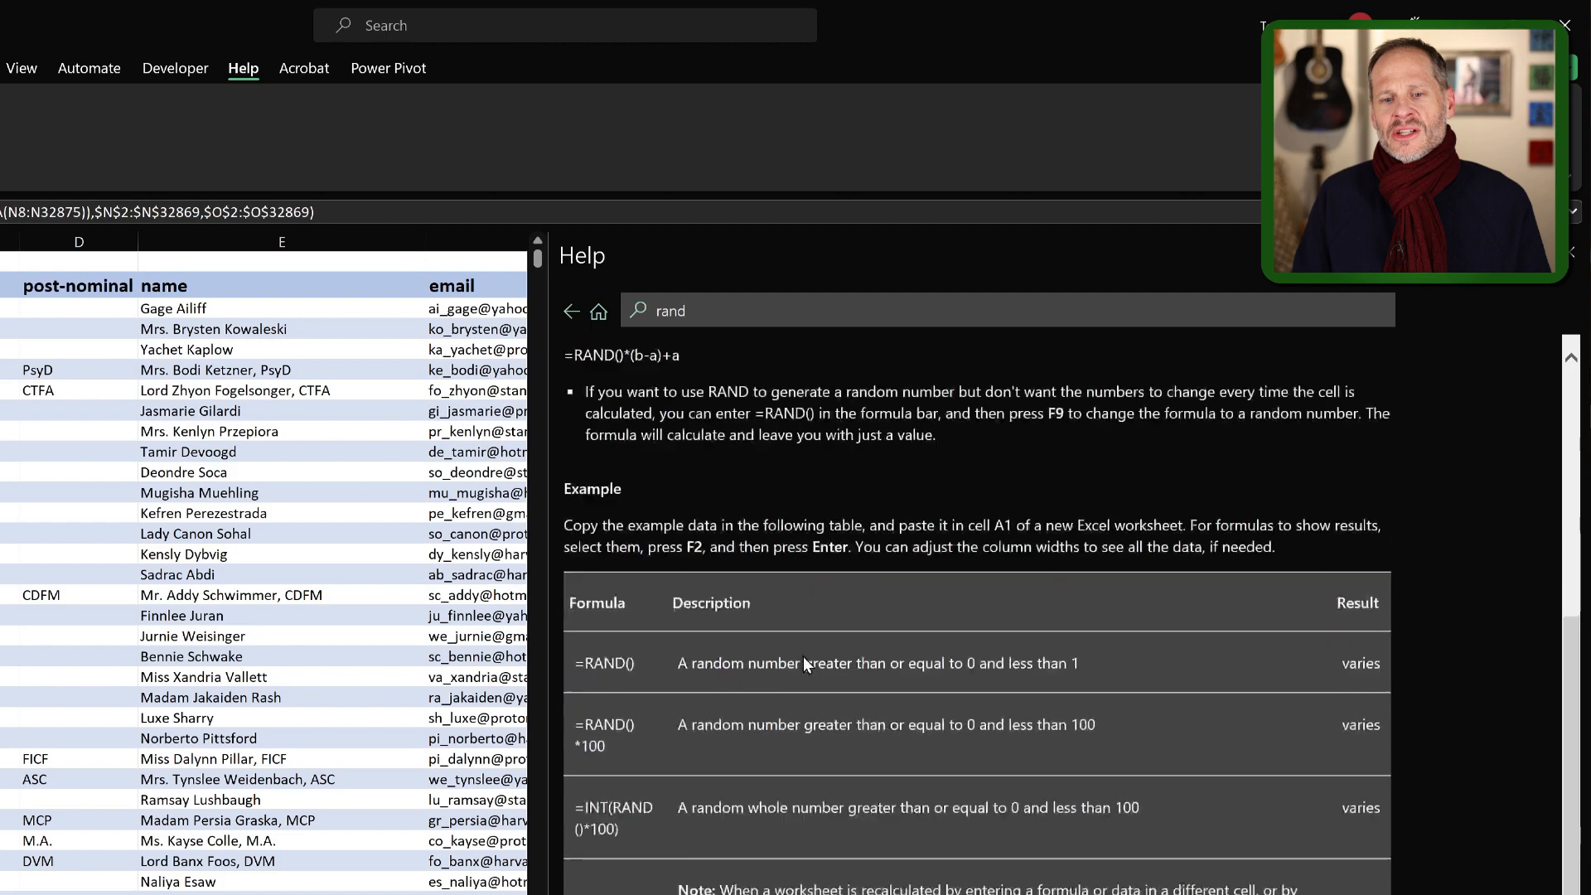
pyautogui.scroll(8, 746, 414)
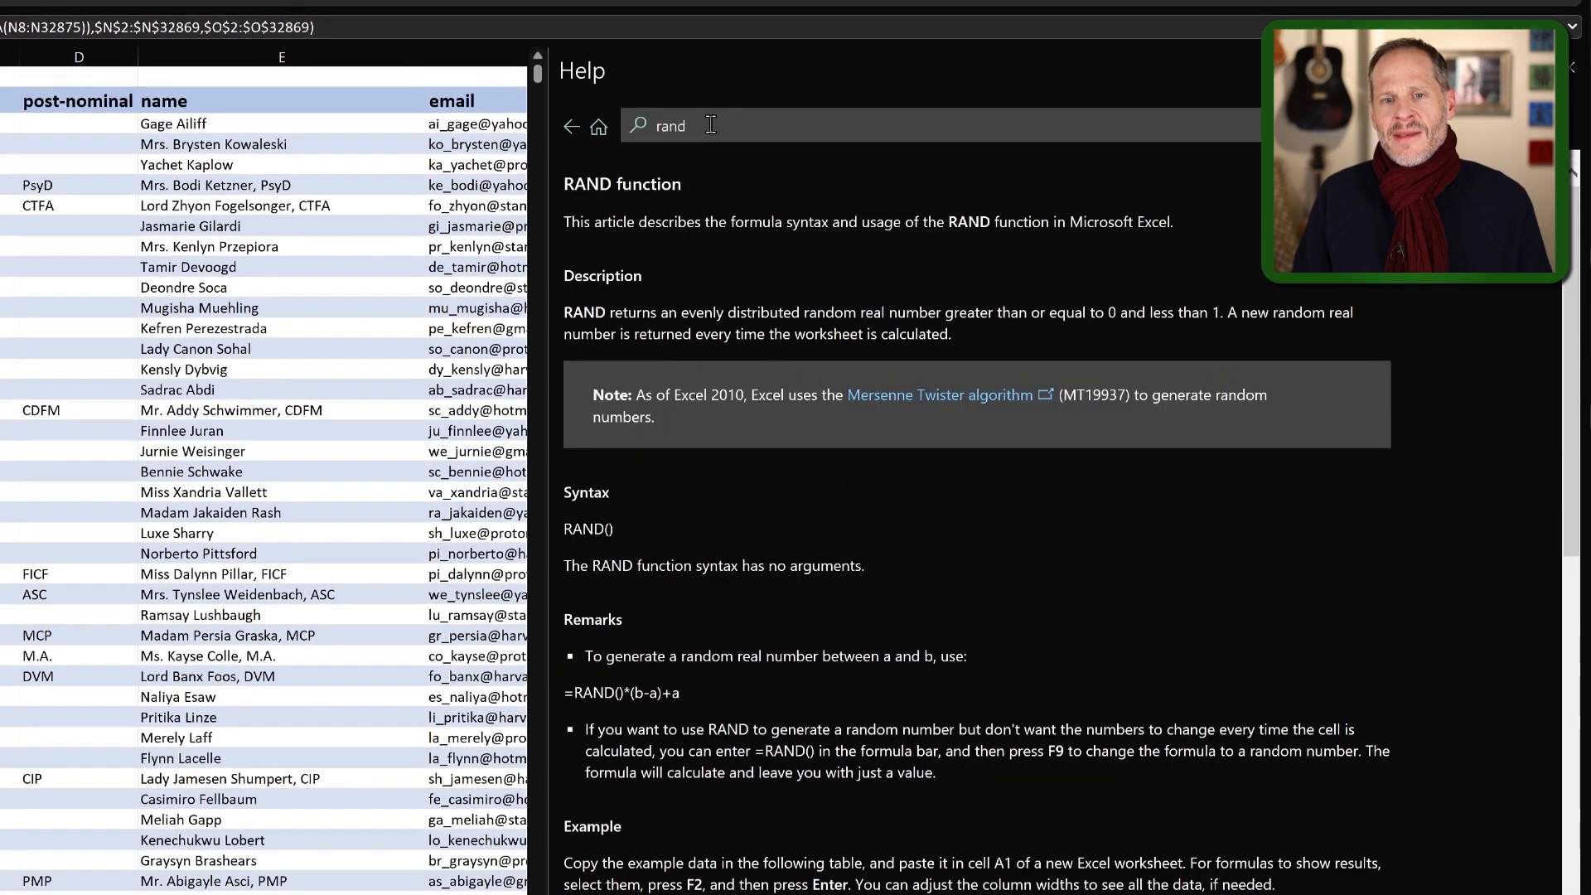
# Search the help for "randbetween function" and open the RANDBETWEEN function article
pyautogui.write('bet')
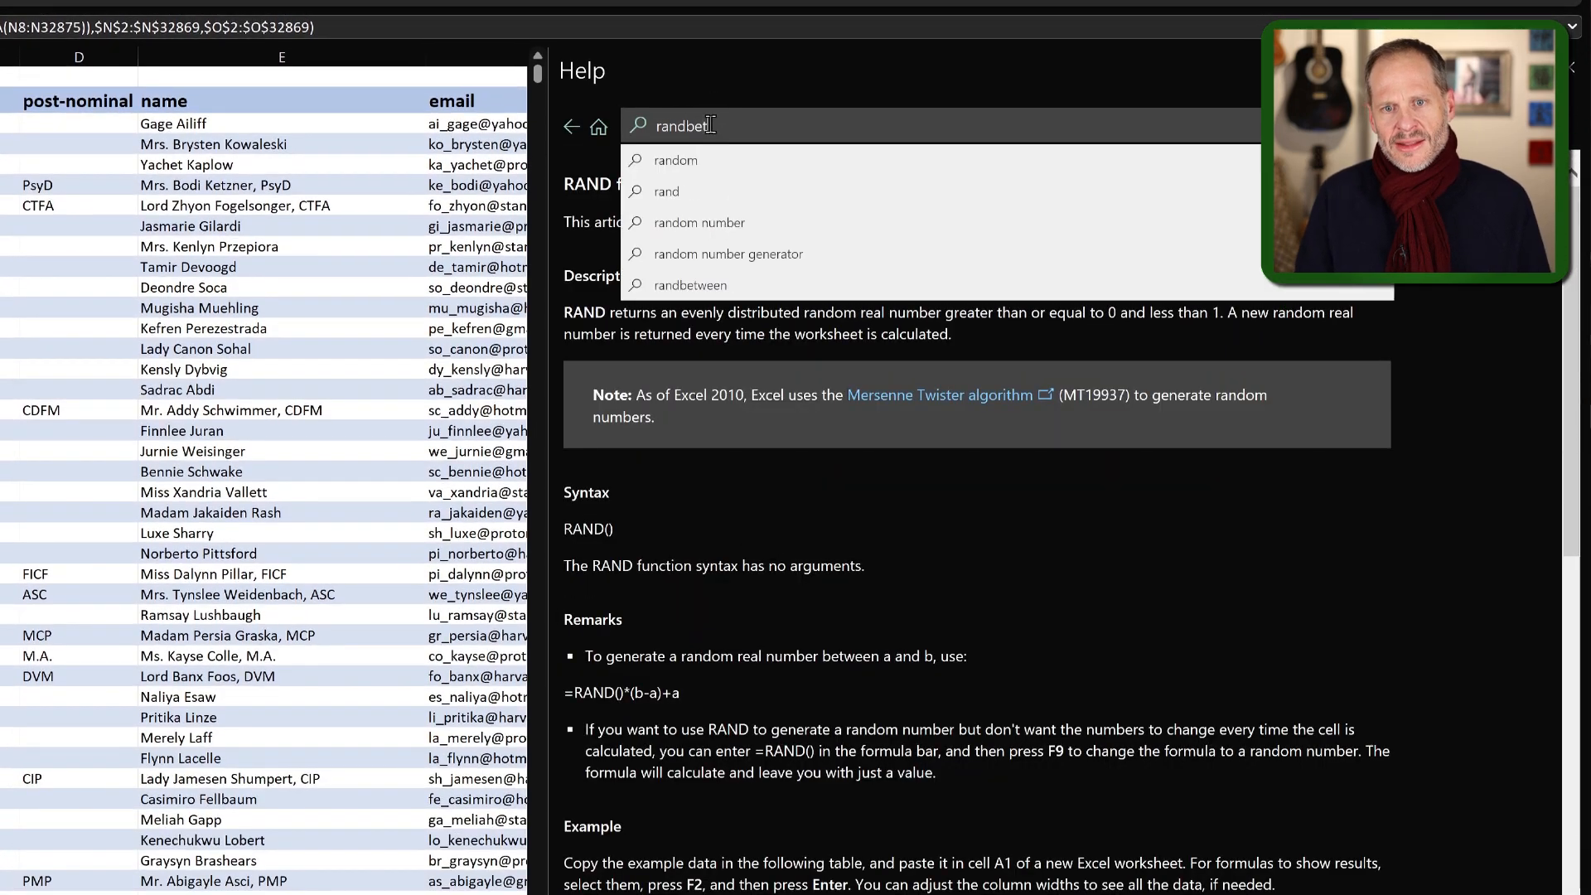
pyautogui.write('wee')
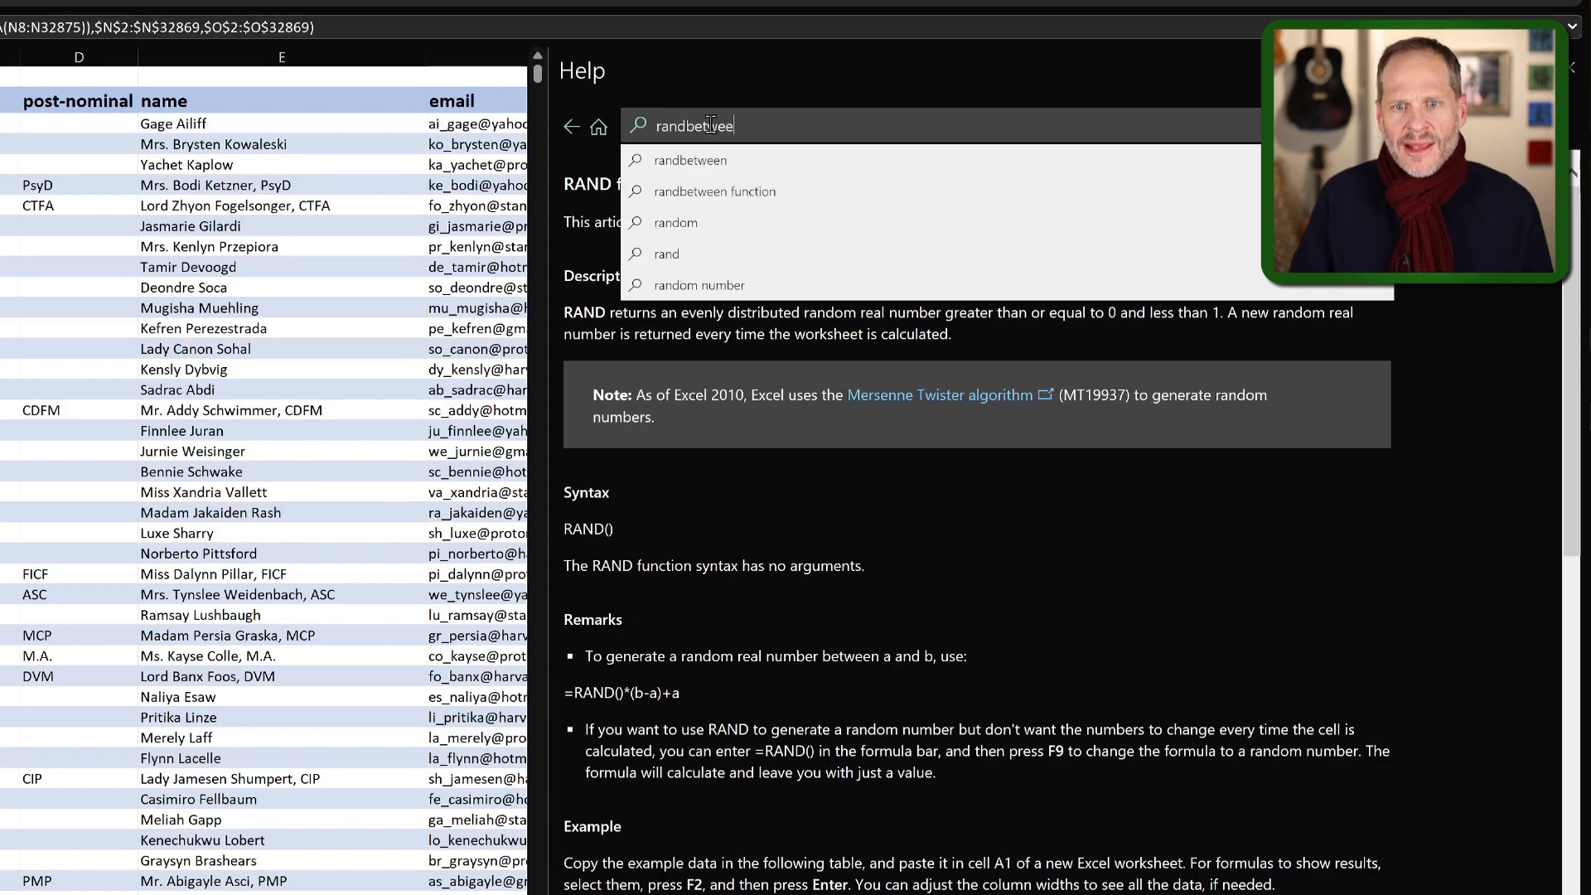
pyautogui.click(711, 192)
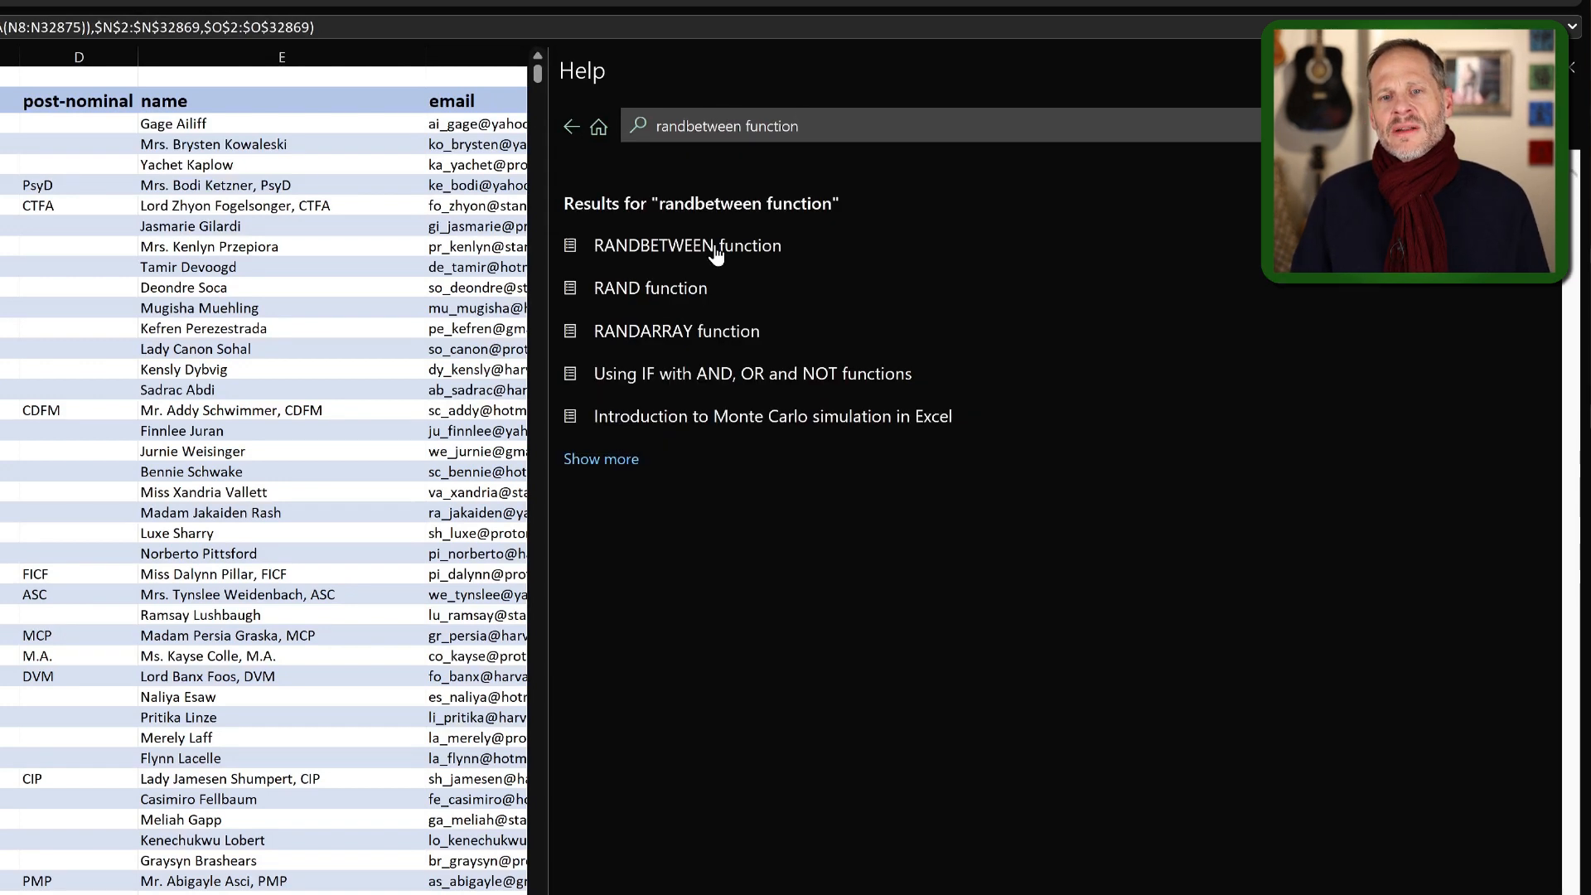
pyautogui.click(716, 249)
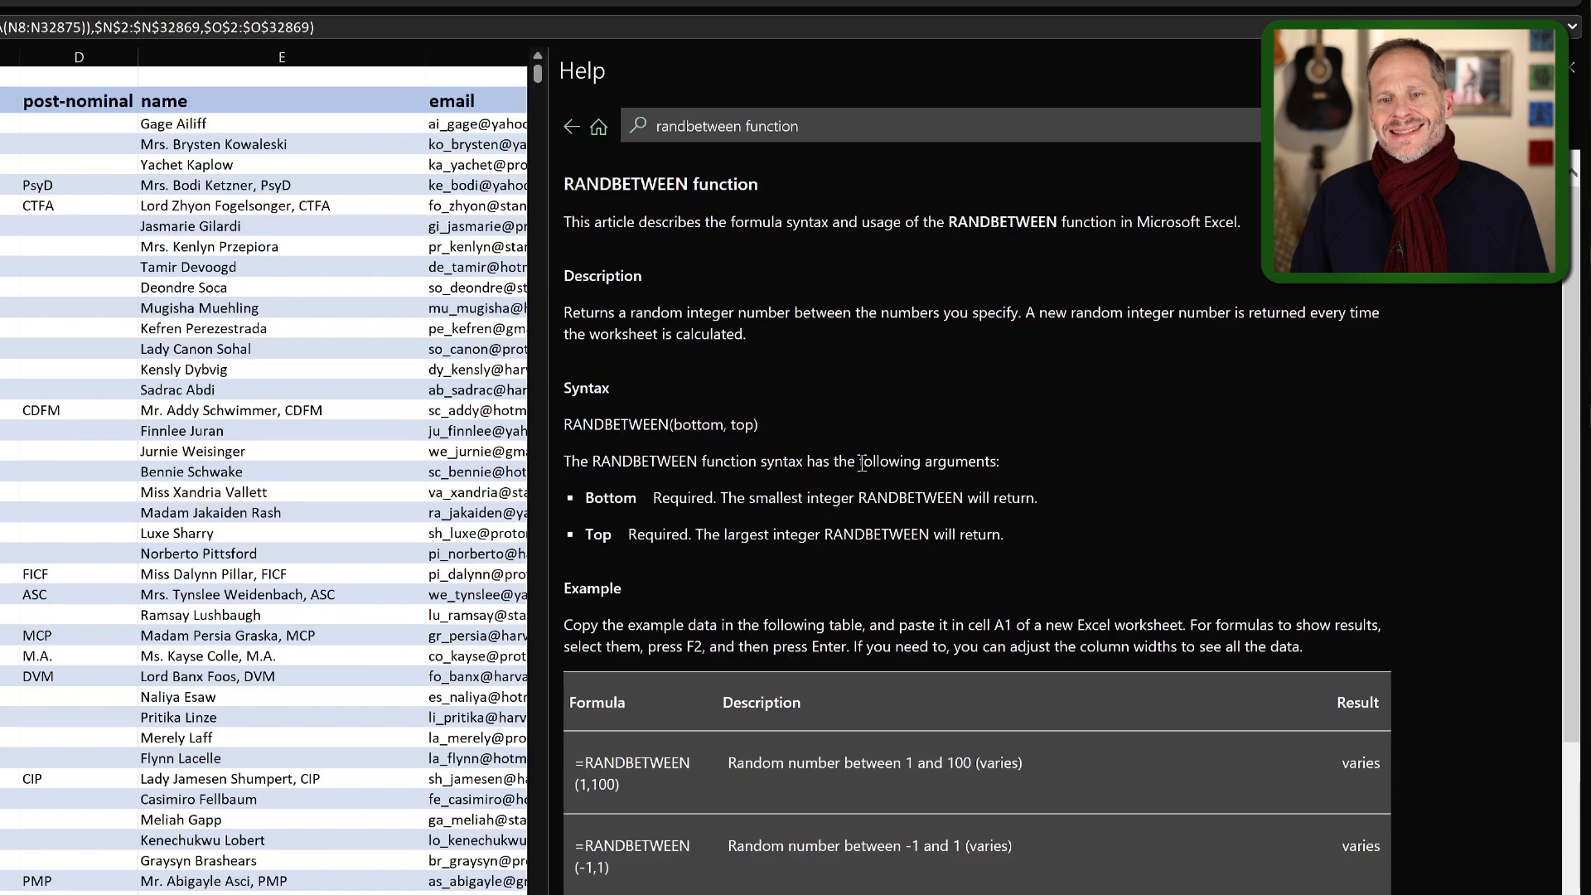
# Examine the RANDBETWEEN syntax and highlight the descriptions of its bottom and top arguments in the article
pyautogui.tripleClick(952, 462)
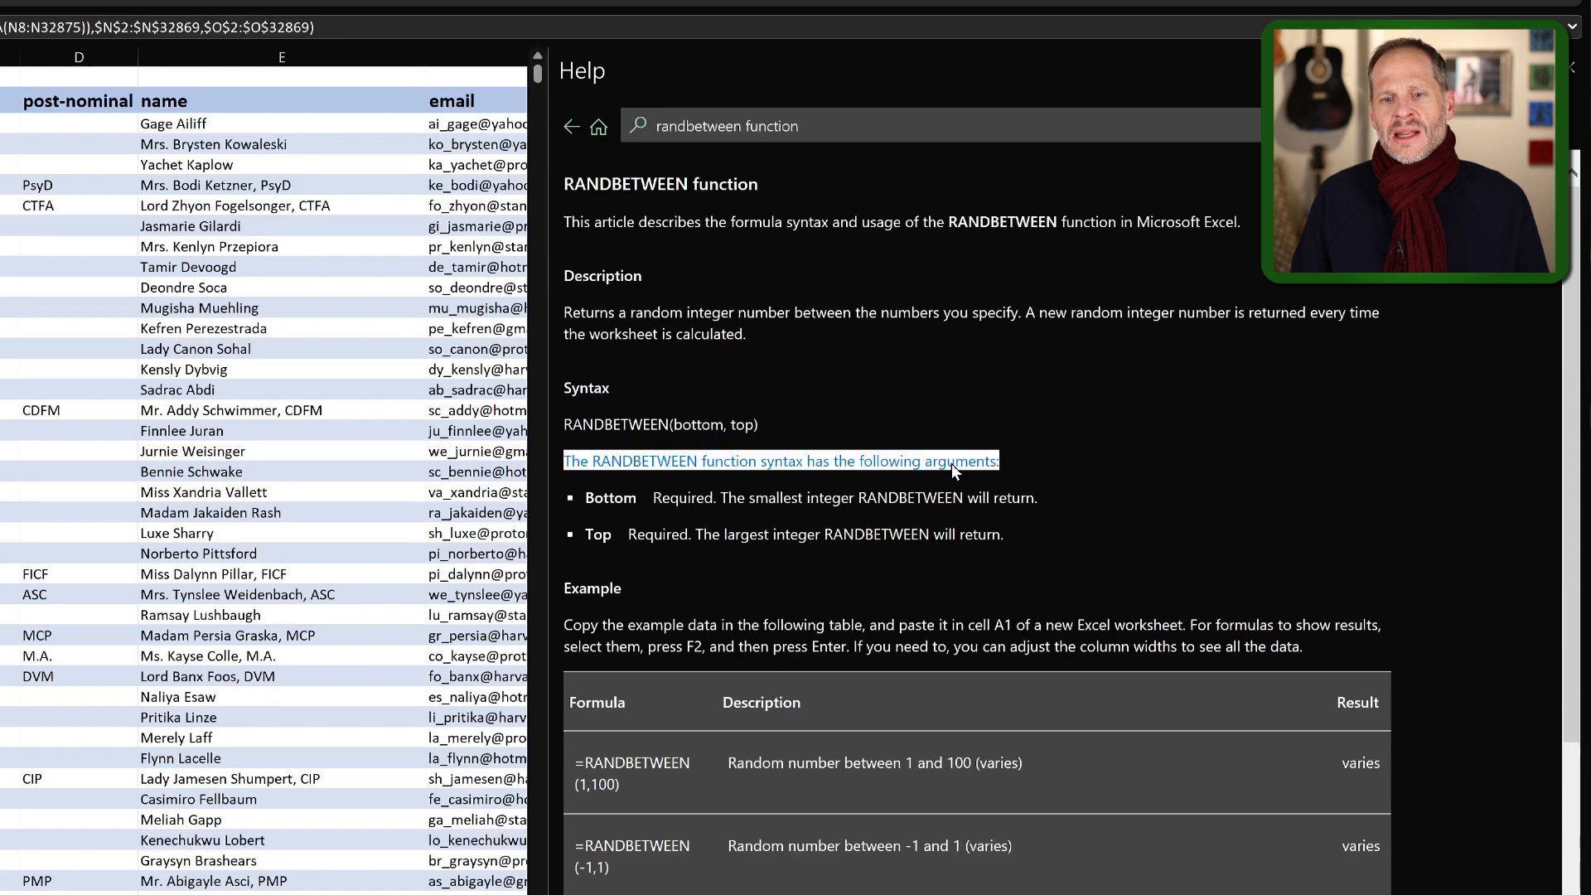
pyautogui.doubleClick(953, 461)
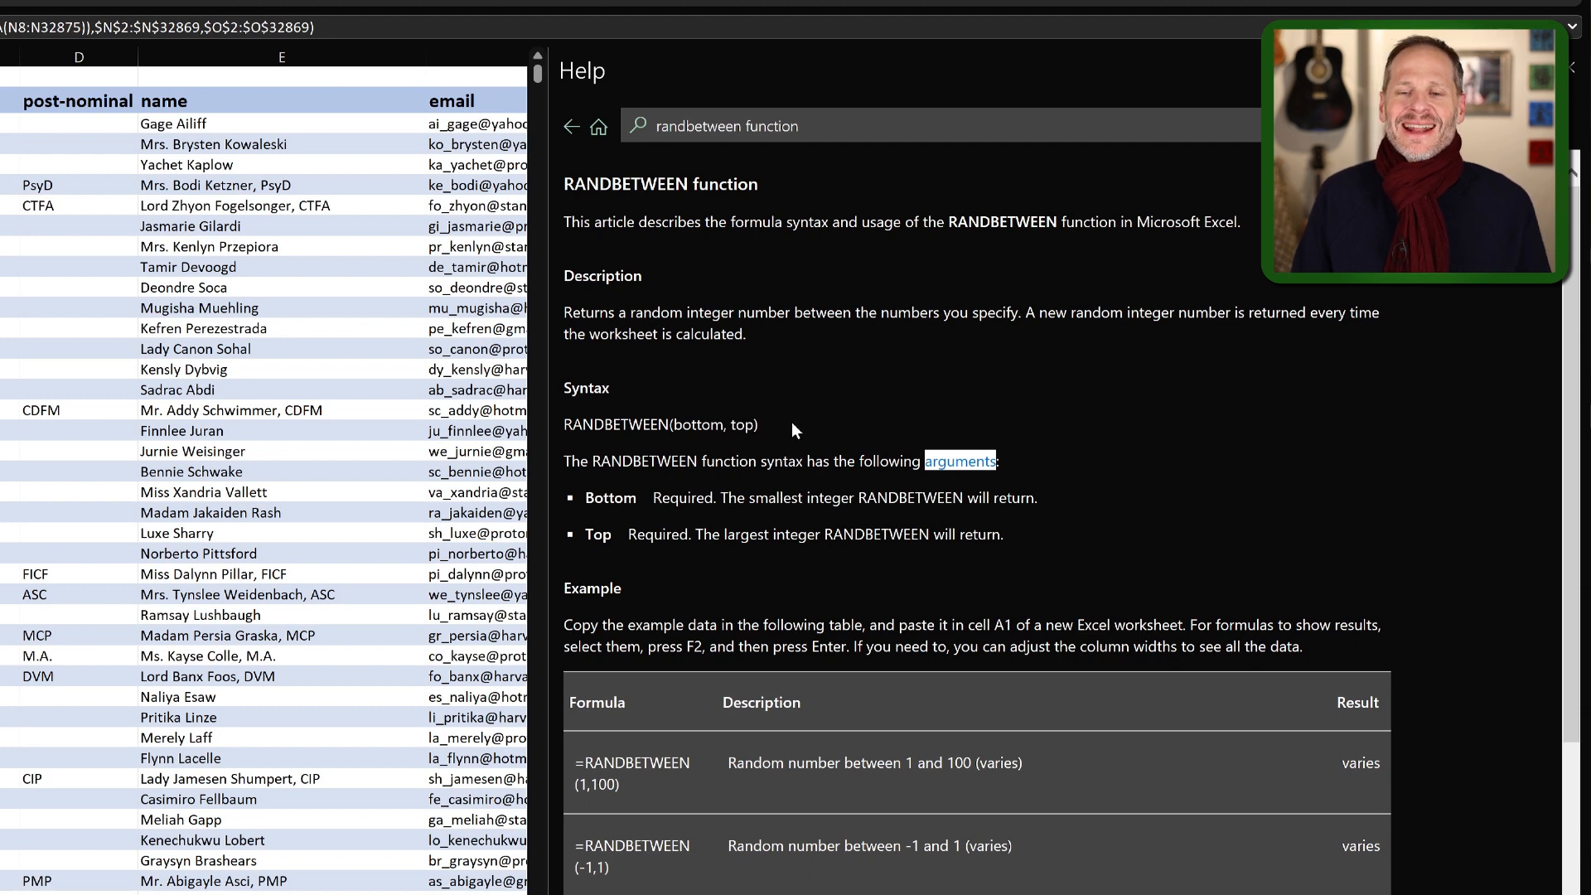
pyautogui.doubleClick(700, 424)
pyautogui.doubleClick(743, 425)
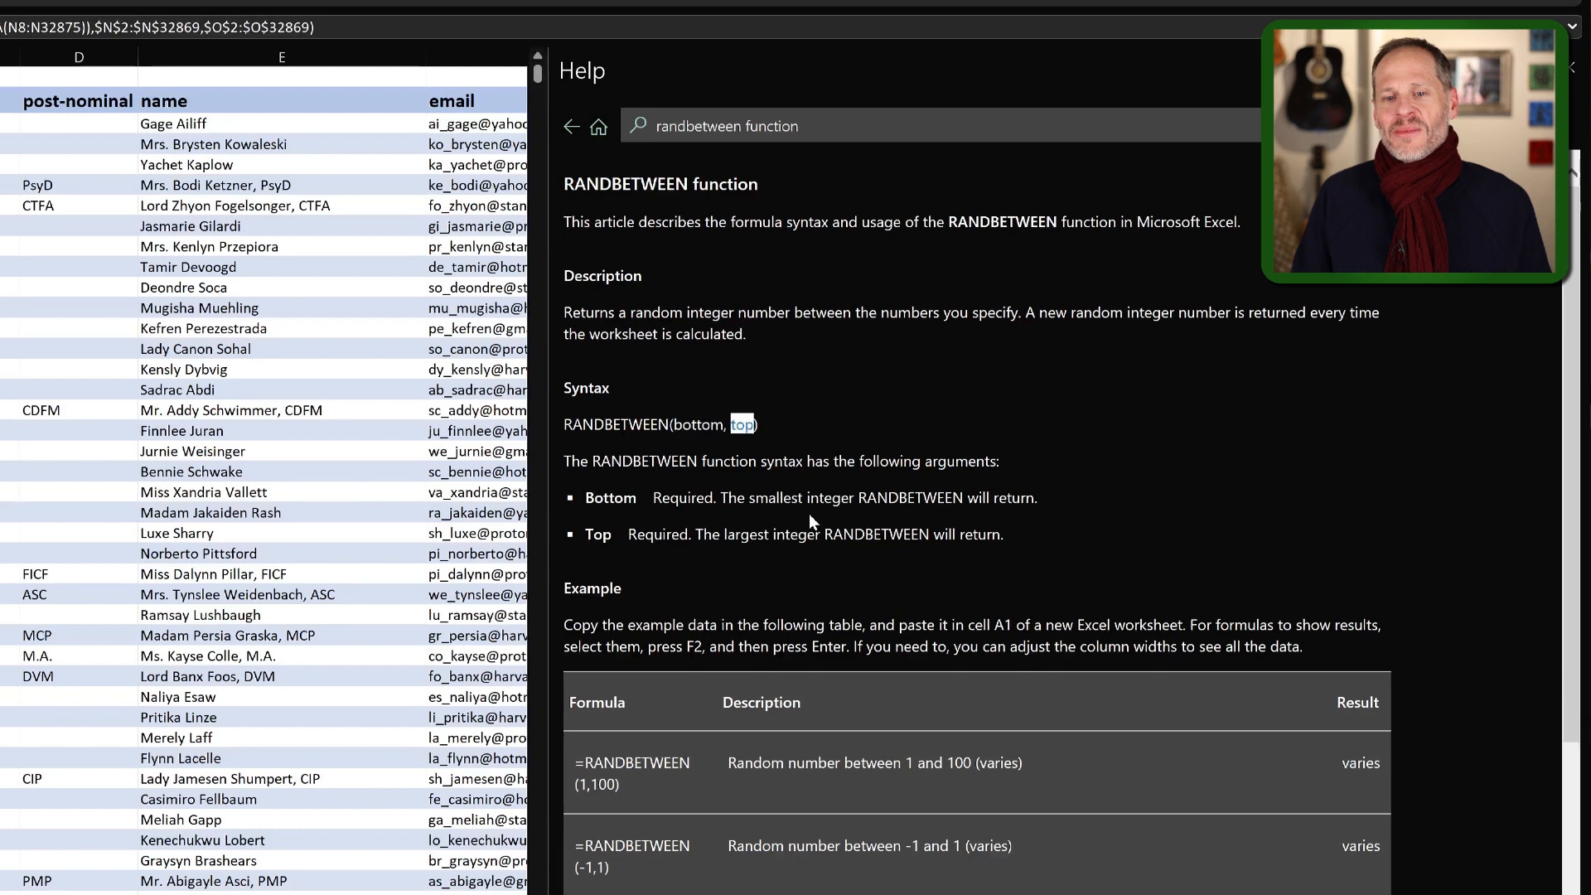
pyautogui.doubleClick(629, 502)
pyautogui.click(691, 495)
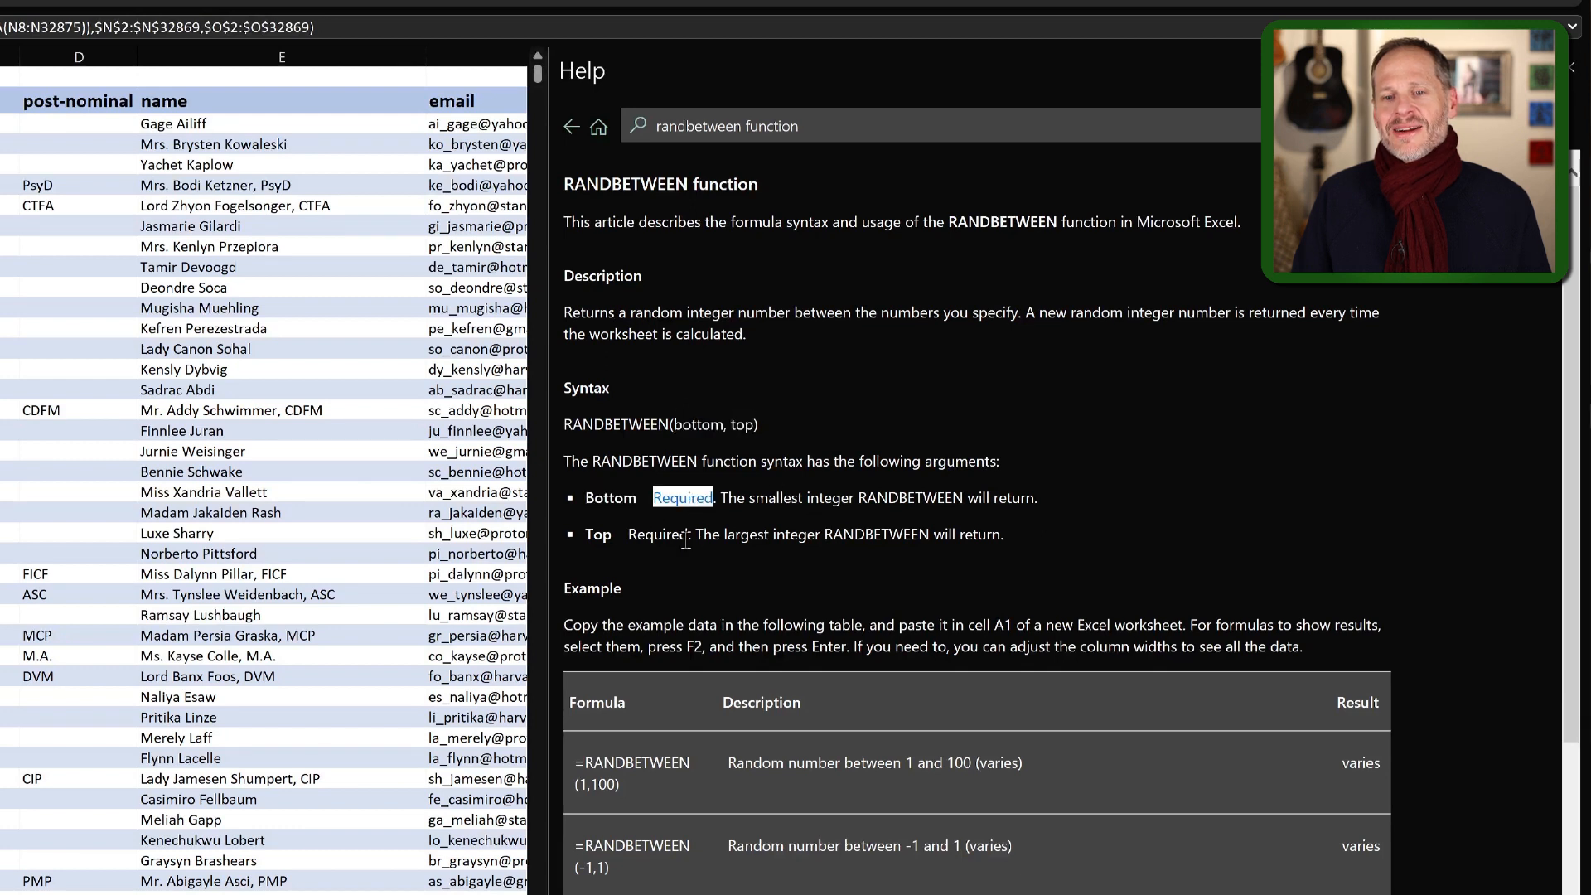
pyautogui.moveTo(745, 496); pyautogui.dragTo(1003, 494)
pyautogui.doubleClick(654, 534)
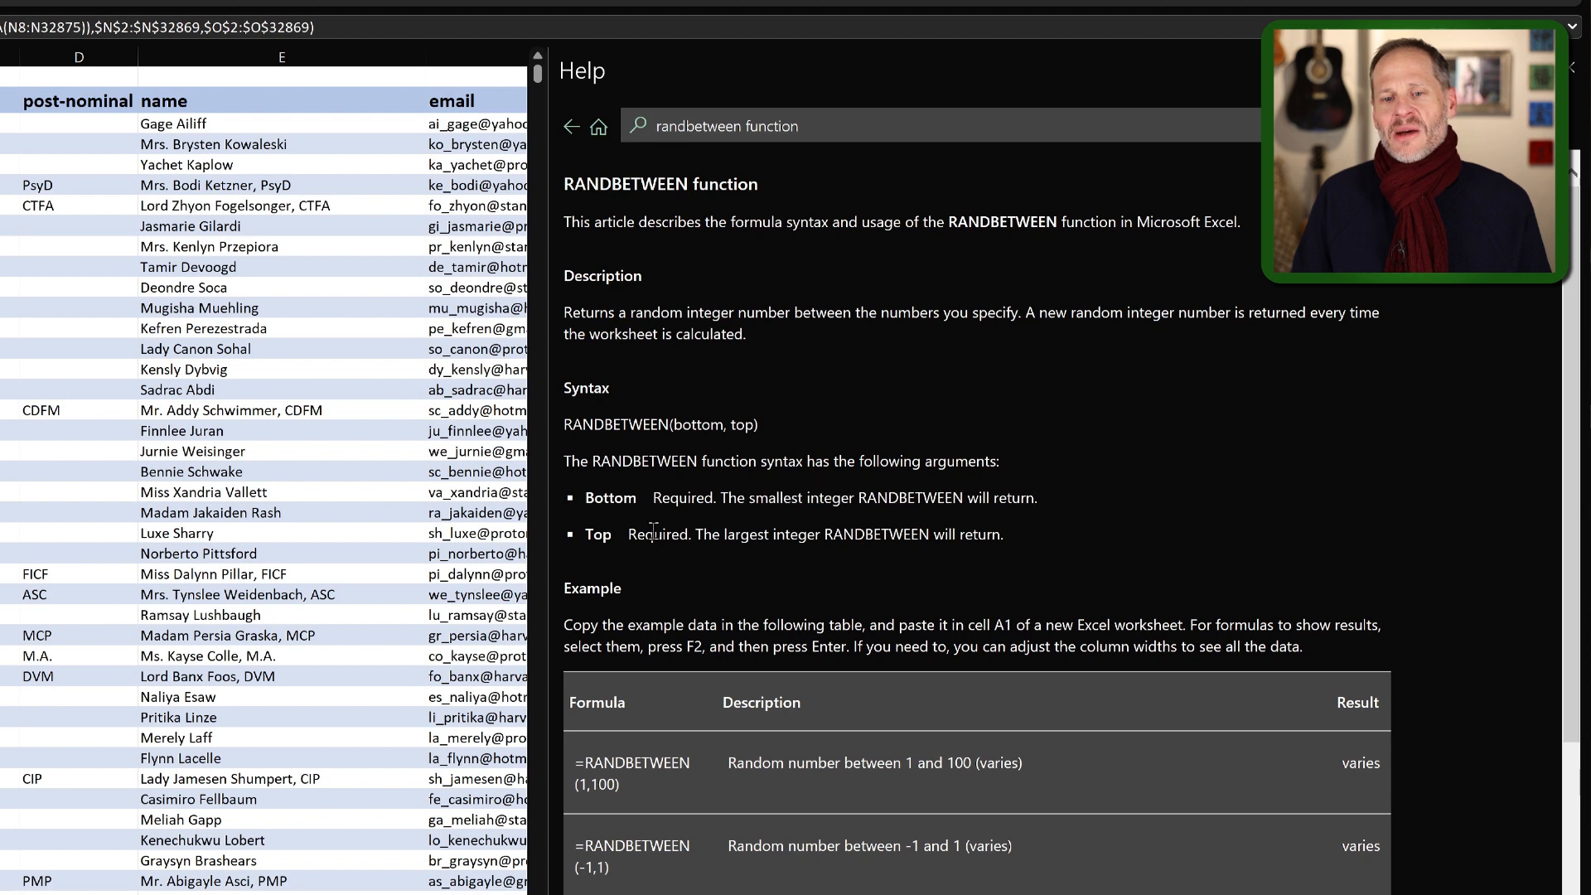
pyautogui.moveTo(727, 534); pyautogui.dragTo(860, 537)
pyautogui.click(861, 537)
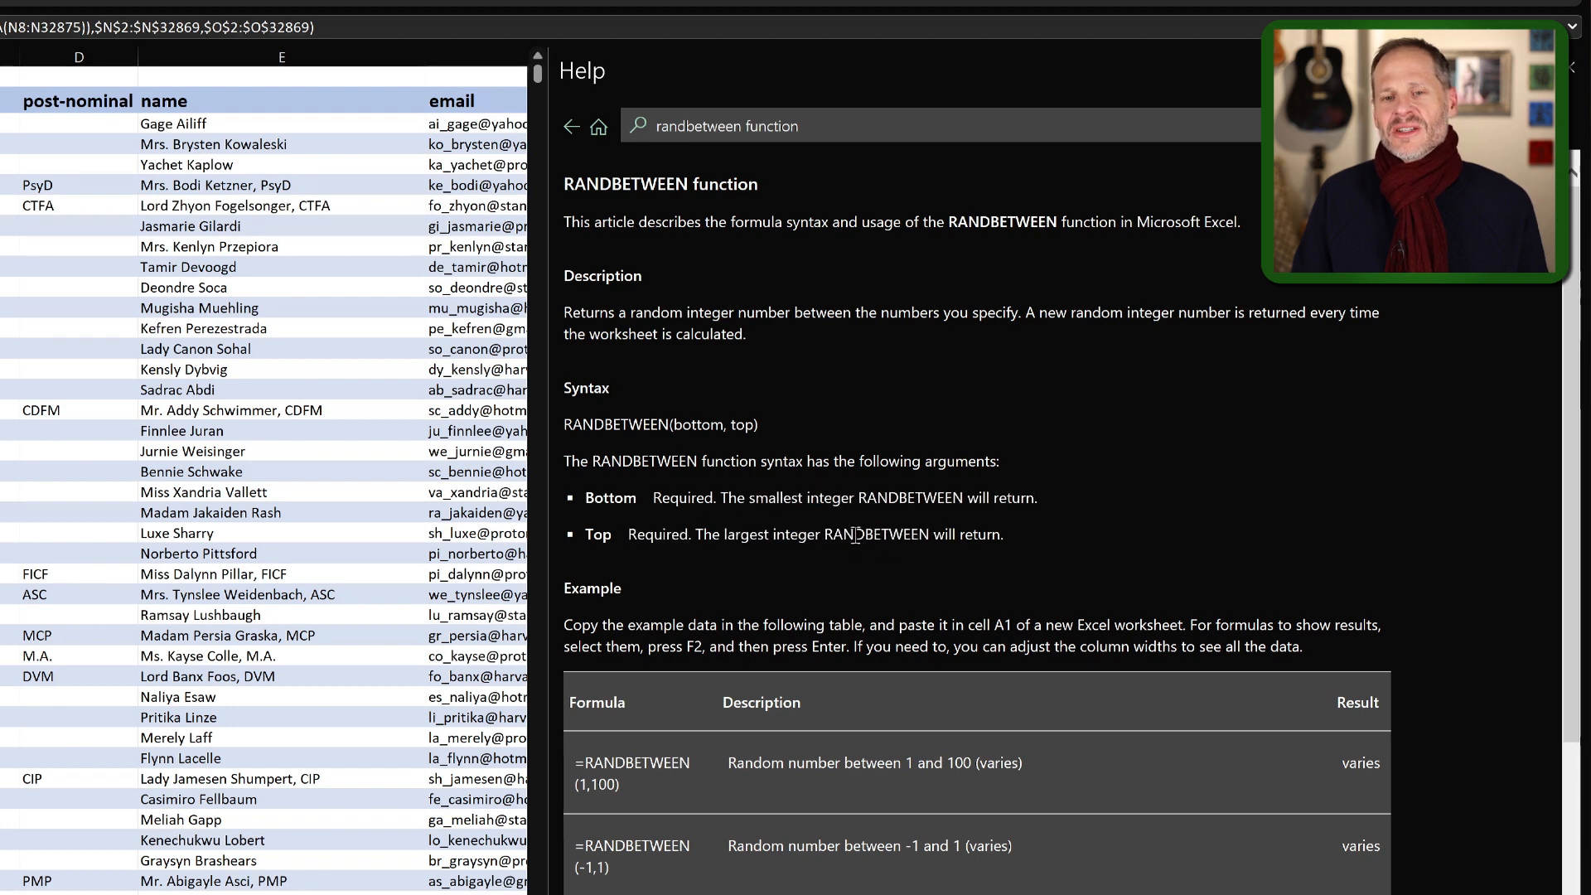